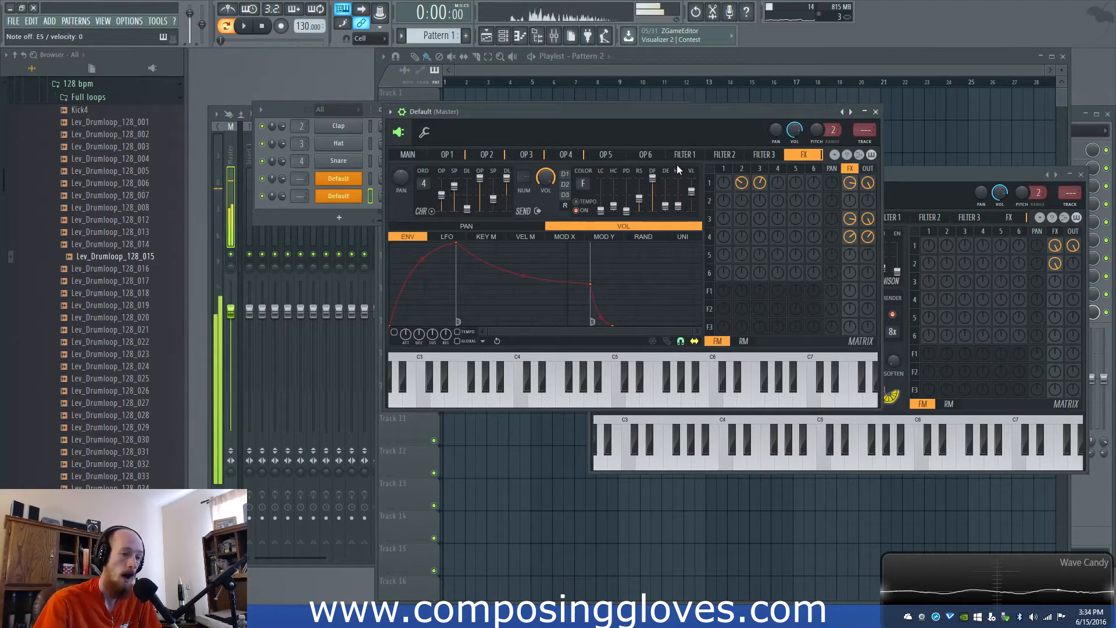
Step: Compare the pad's sound with operator 4's output and effects sends muted and enabled
{"action": "right_click", "coordinate": [870, 237]}
{"action": "right_click", "coordinate": [851, 238]}
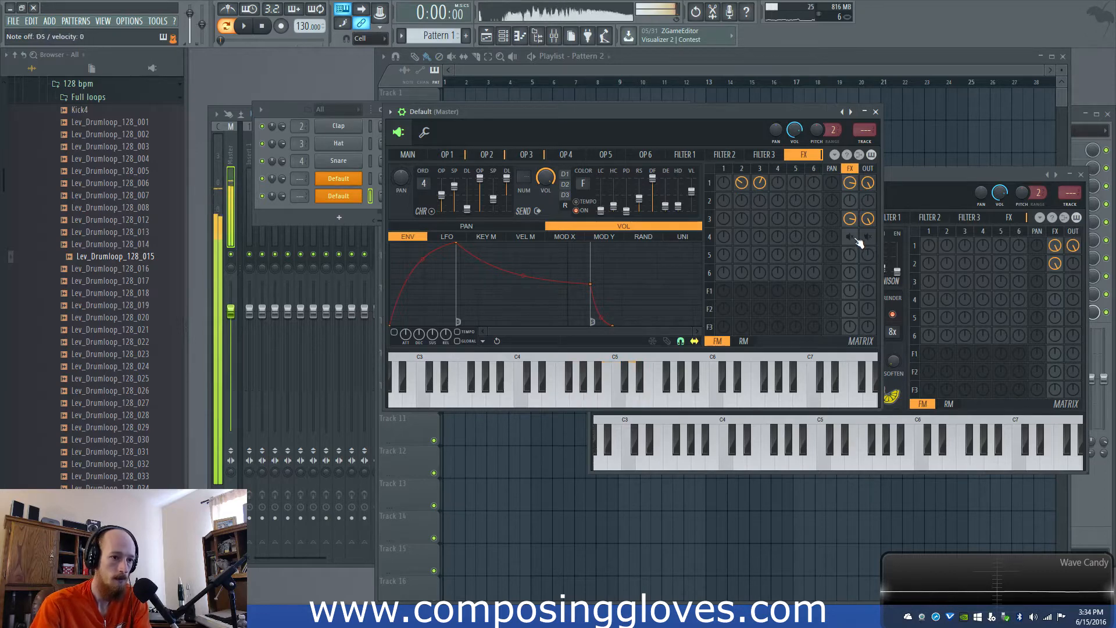
{"action": "right_click", "coordinate": [868, 237]}
{"action": "right_click", "coordinate": [851, 238]}
Step: Add a new Sytrus channel and load its Above clouds pad preset
{"action": "left_click", "coordinate": [313, 218]}
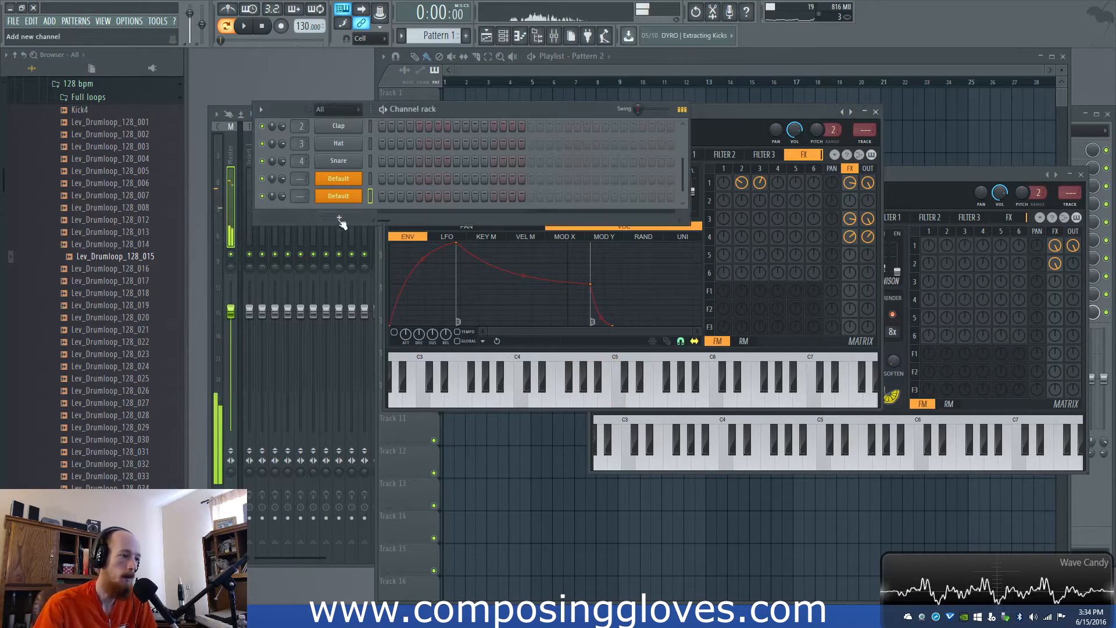
{"action": "left_click", "coordinate": [326, 218]}
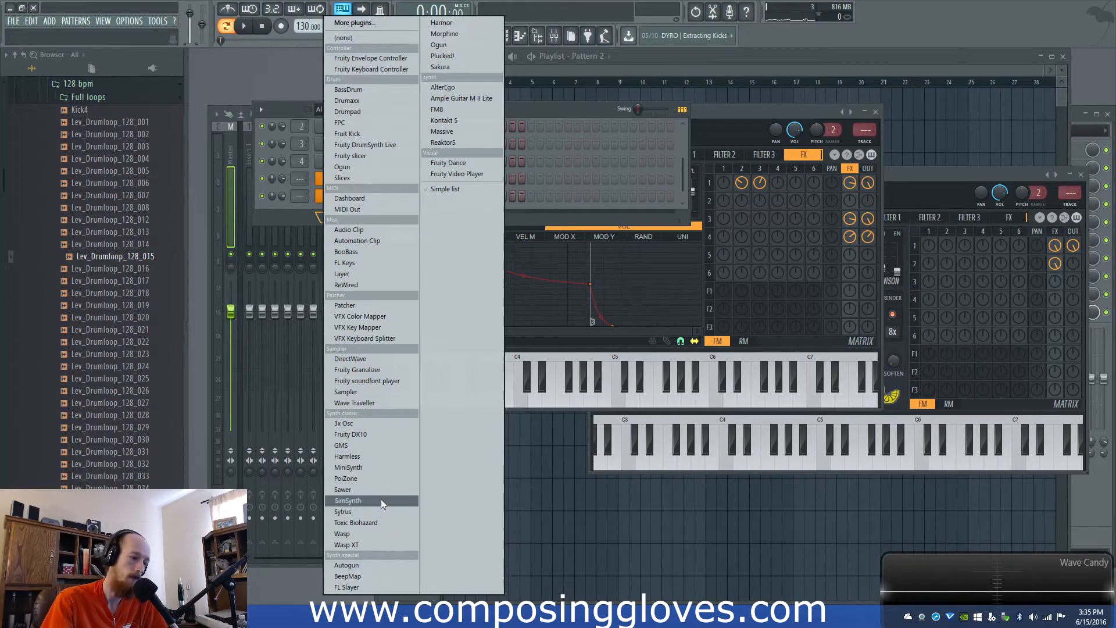
{"action": "left_click", "coordinate": [386, 514]}
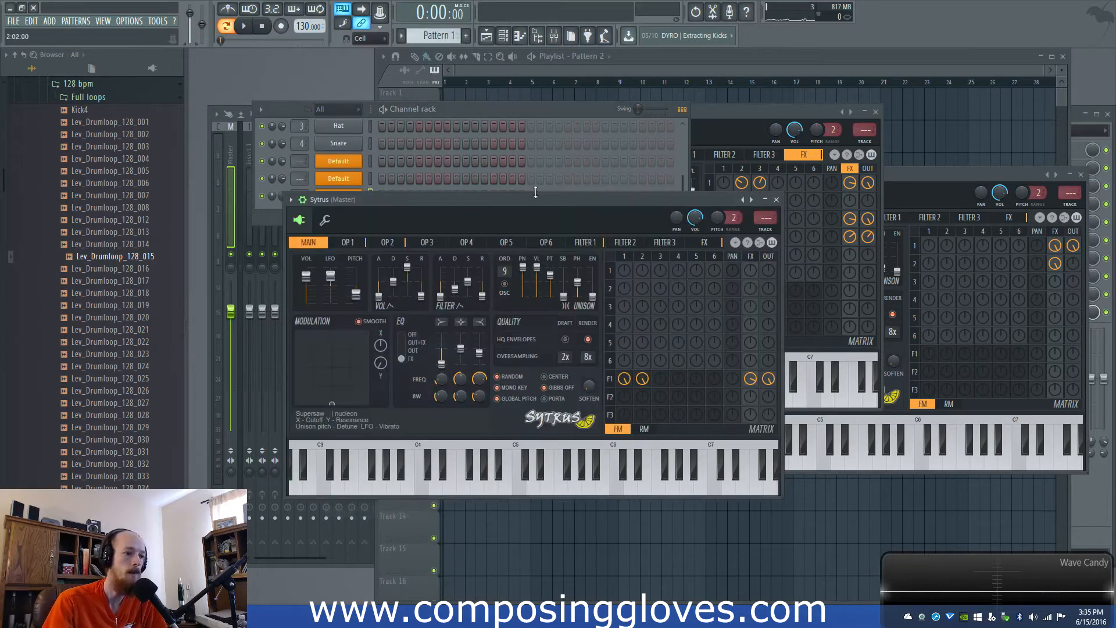
{"action": "right_click", "coordinate": [821, 165]}
{"action": "mouse_move", "coordinate": [832, 176]}
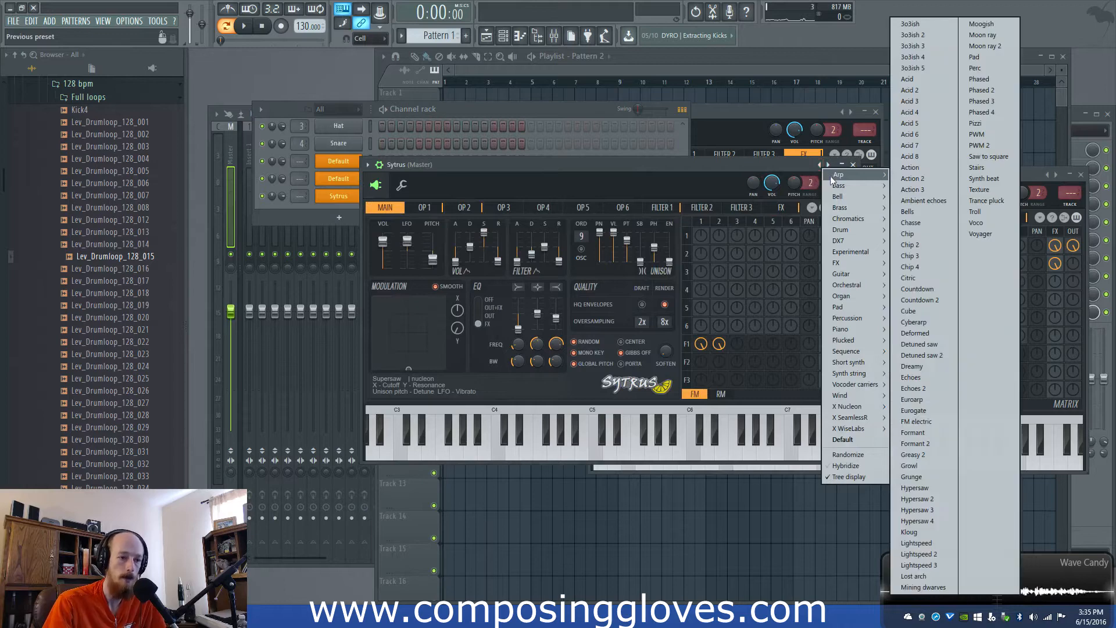
{"action": "mouse_move", "coordinate": [870, 307]}
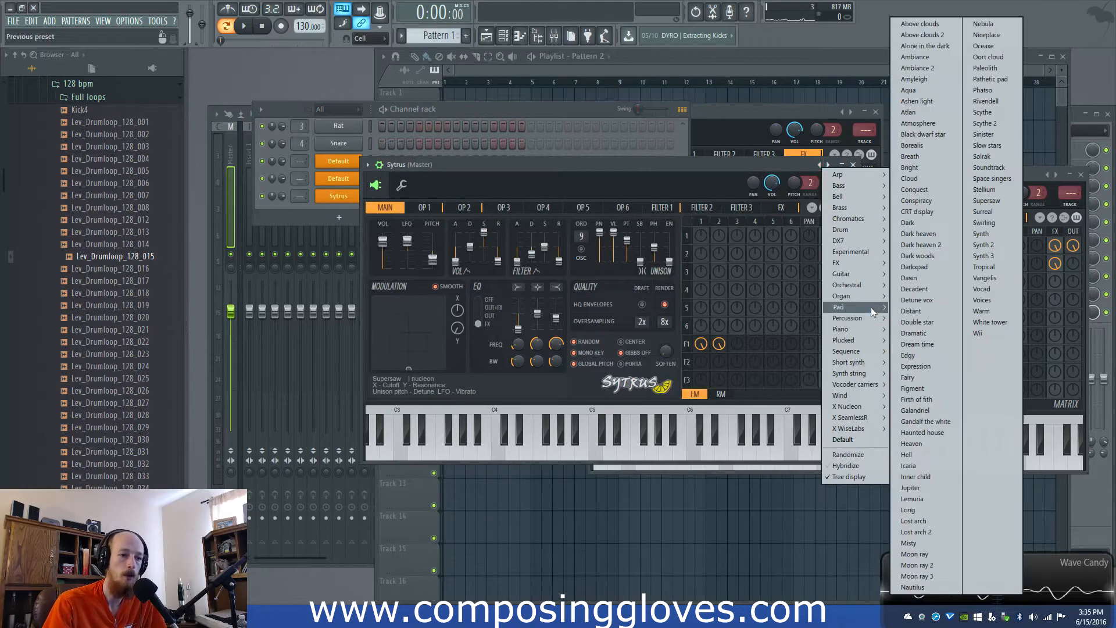
{"action": "left_click", "coordinate": [933, 24]}
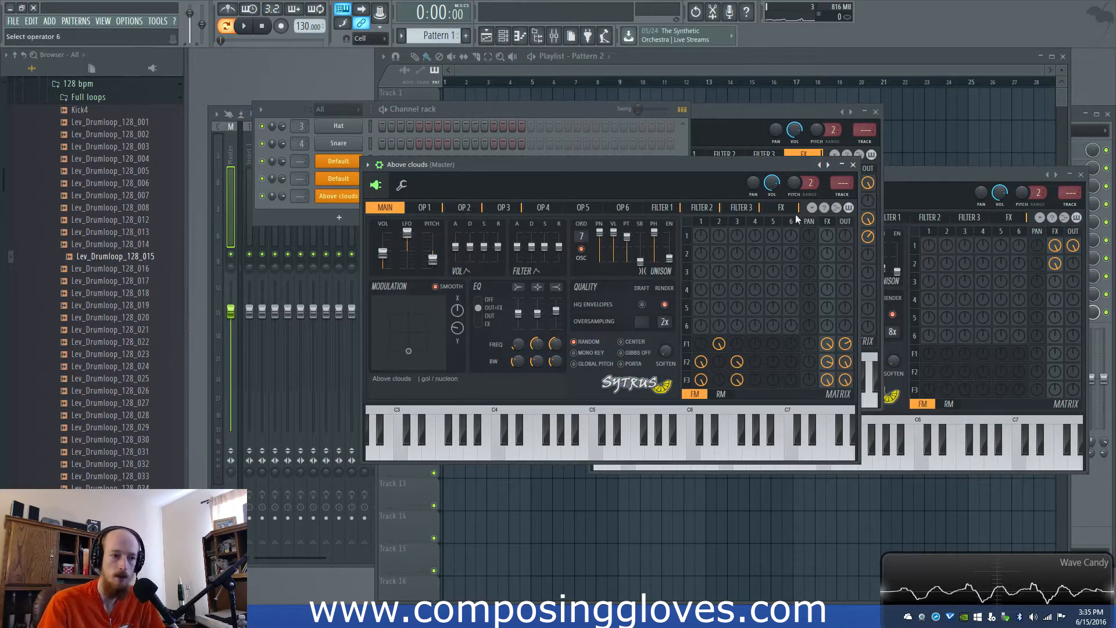
Step: Audition the pad presets following Above clouds one by one up to Atmosphere, and close the synth window
{"action": "left_click", "coordinate": [833, 170]}
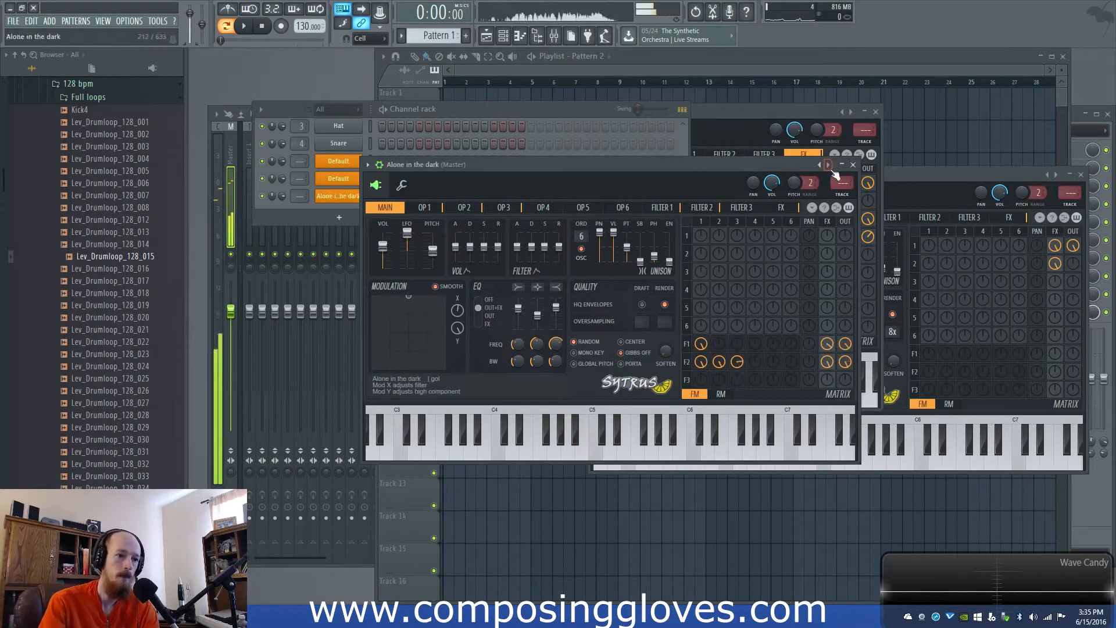
{"action": "left_click", "coordinate": [833, 170]}
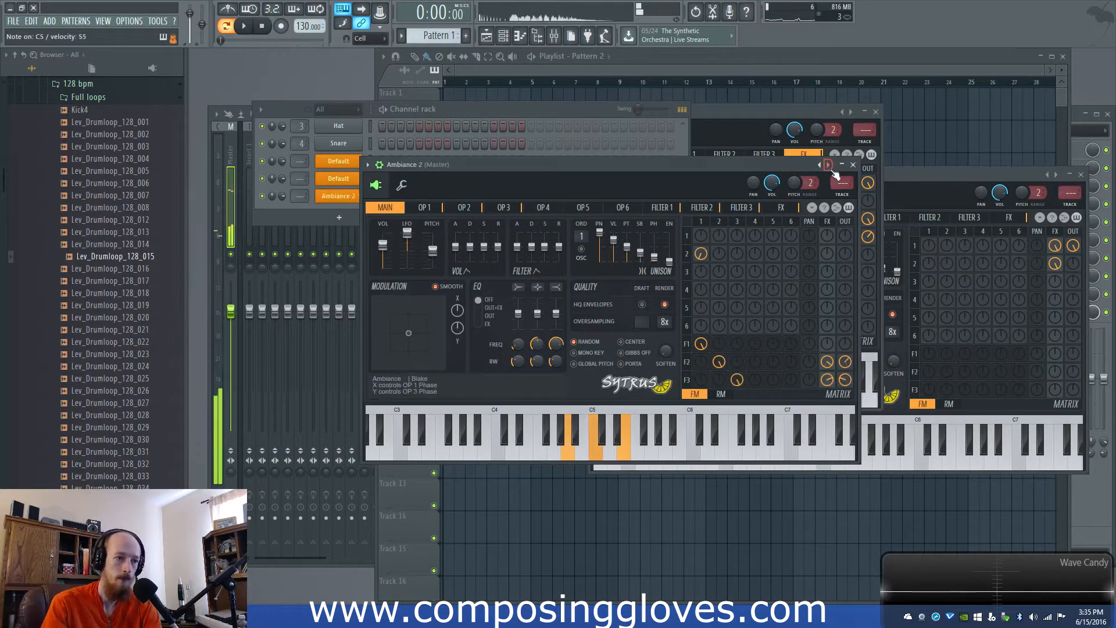
{"action": "left_click", "coordinate": [833, 170]}
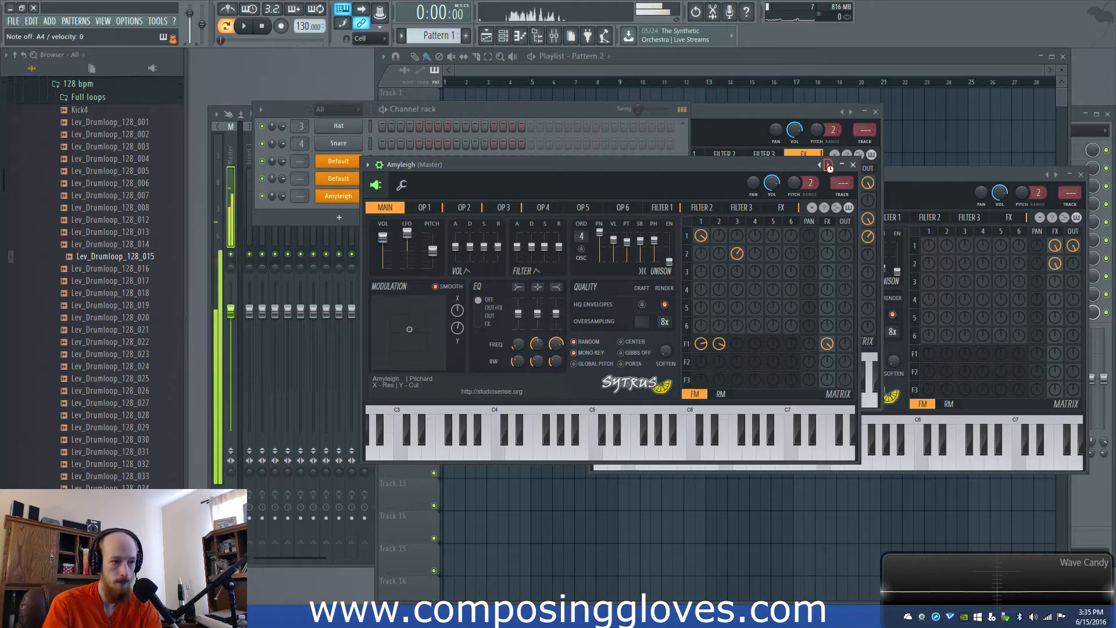
{"action": "left_click", "coordinate": [834, 170]}
{"action": "left_click", "coordinate": [833, 170]}
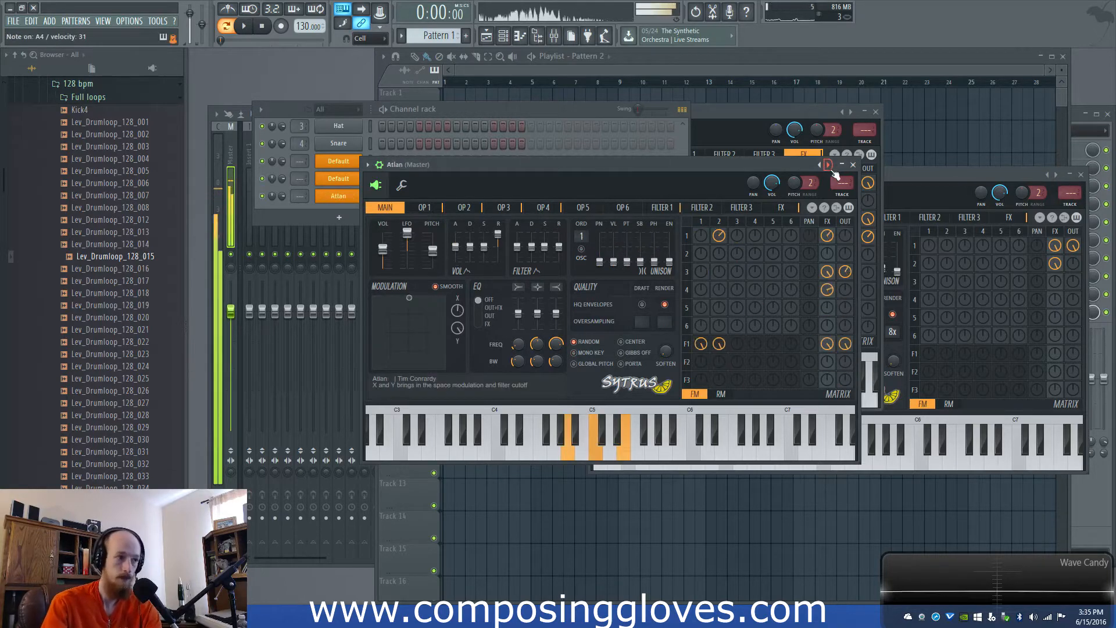
{"action": "left_click", "coordinate": [833, 170]}
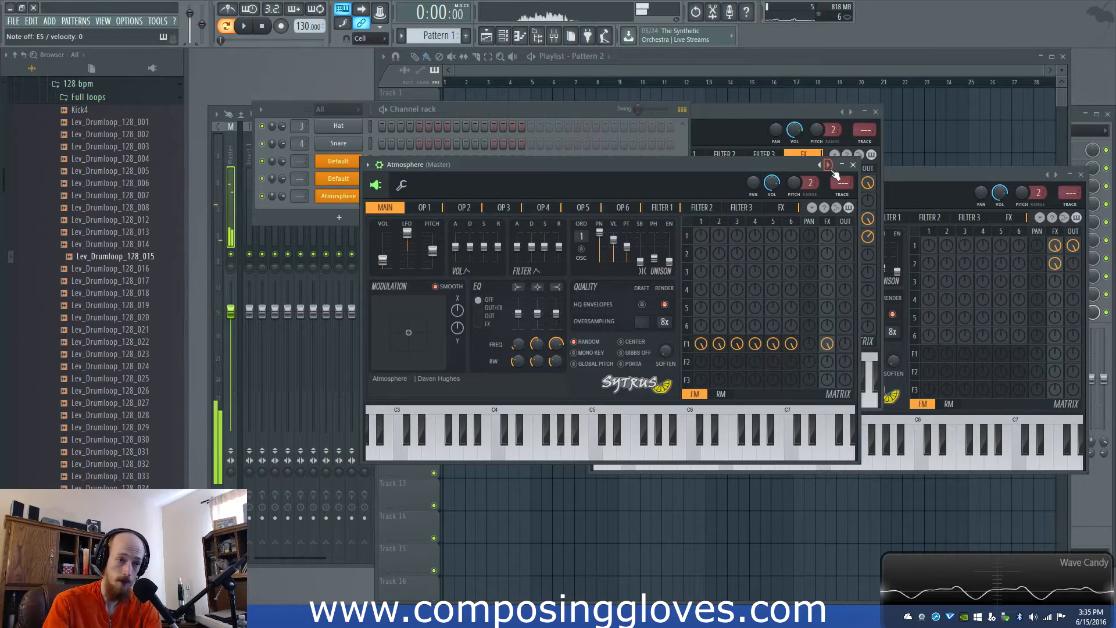
{"action": "left_click", "coordinate": [853, 164]}
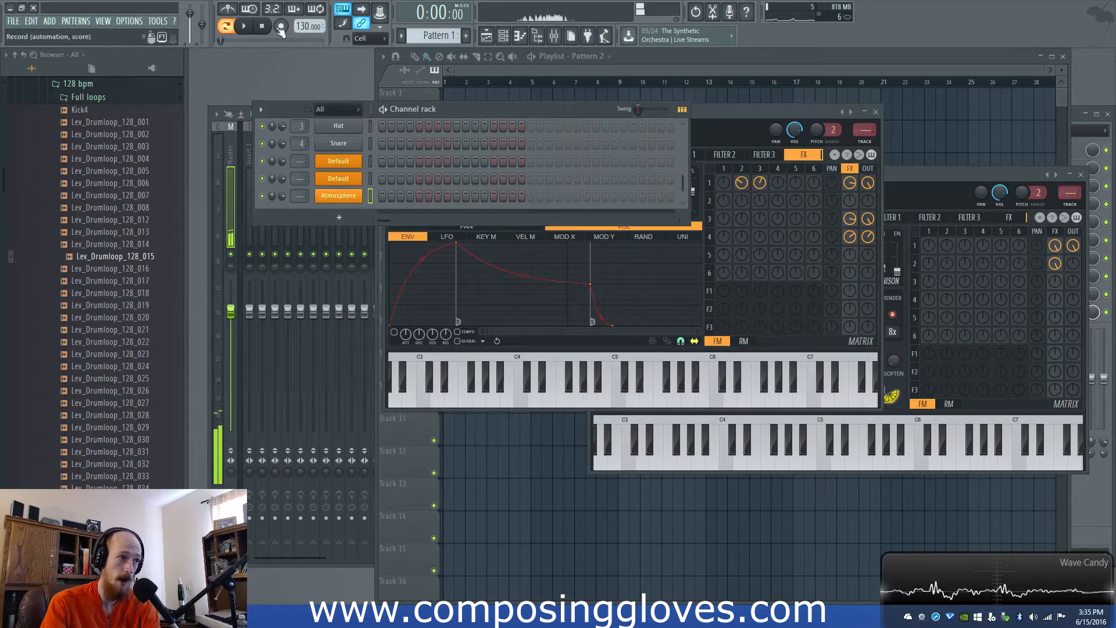
Step: Bring back the custom pad patch and lower the attack peak of operator 1's volume envelope
{"action": "left_click", "coordinate": [704, 109]}
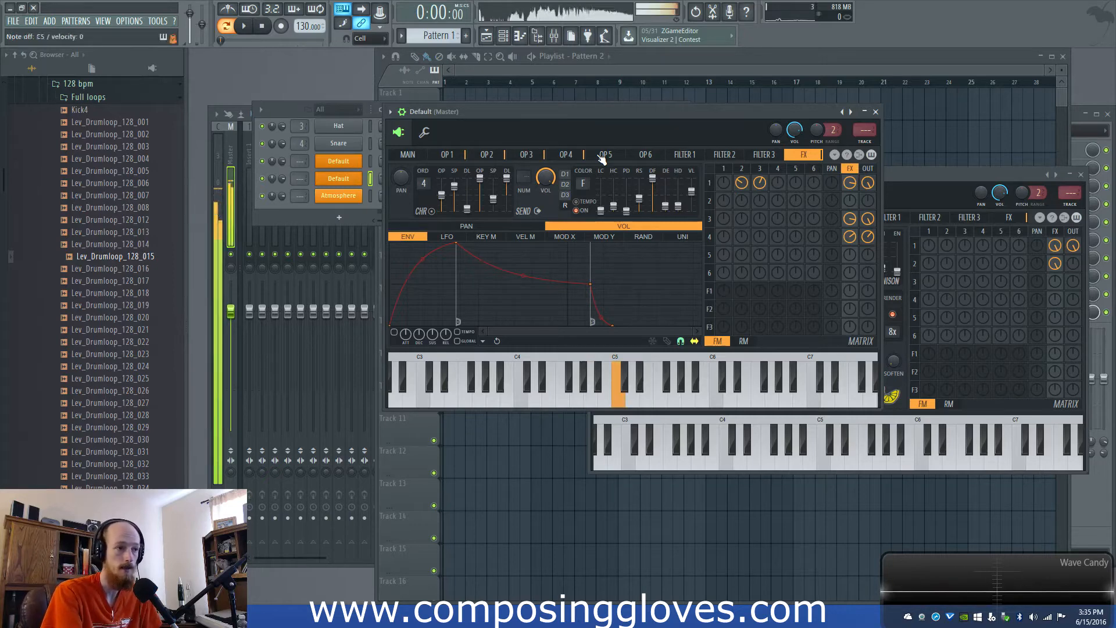
{"action": "left_click", "coordinate": [709, 201]}
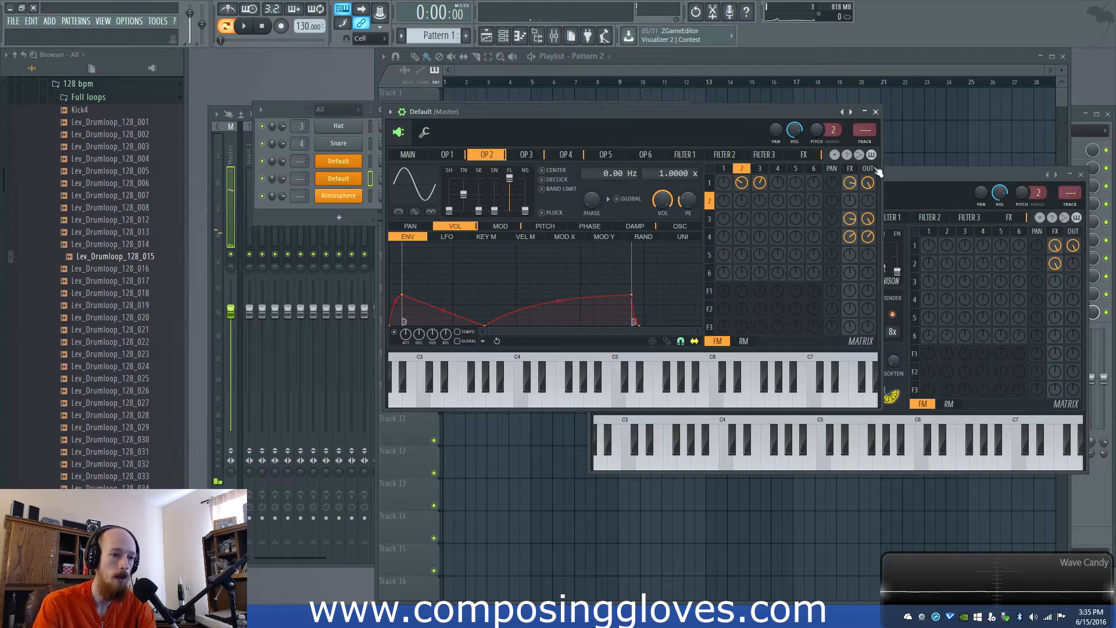
{"action": "left_click", "coordinate": [723, 169]}
{"action": "left_click_drag", "start_coordinate": [457, 243], "coordinate": [442, 316]}
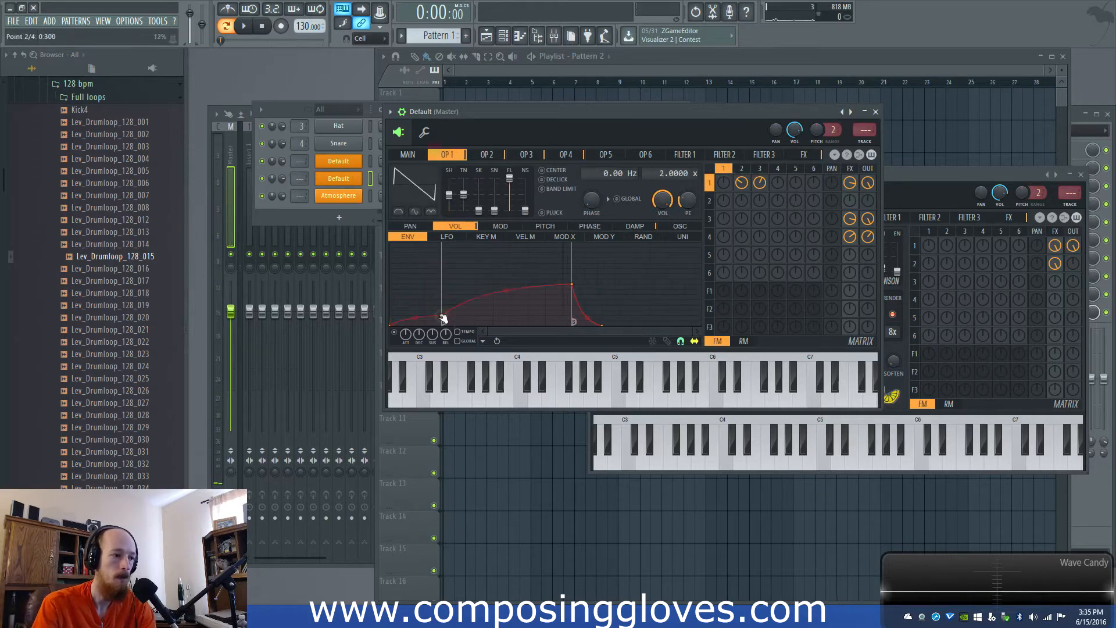
{"action": "left_click_drag", "start_coordinate": [442, 316], "coordinate": [443, 299]}
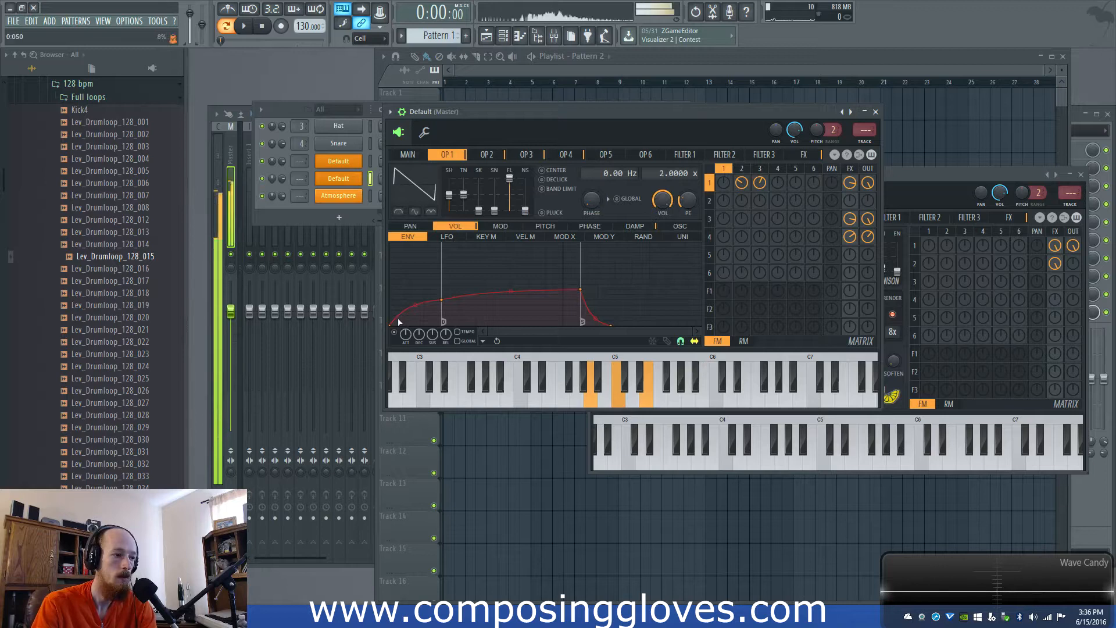
Step: Lengthen the attack of operator 2's volume envelope
{"action": "left_click", "coordinate": [741, 169]}
{"action": "left_click", "coordinate": [760, 169]}
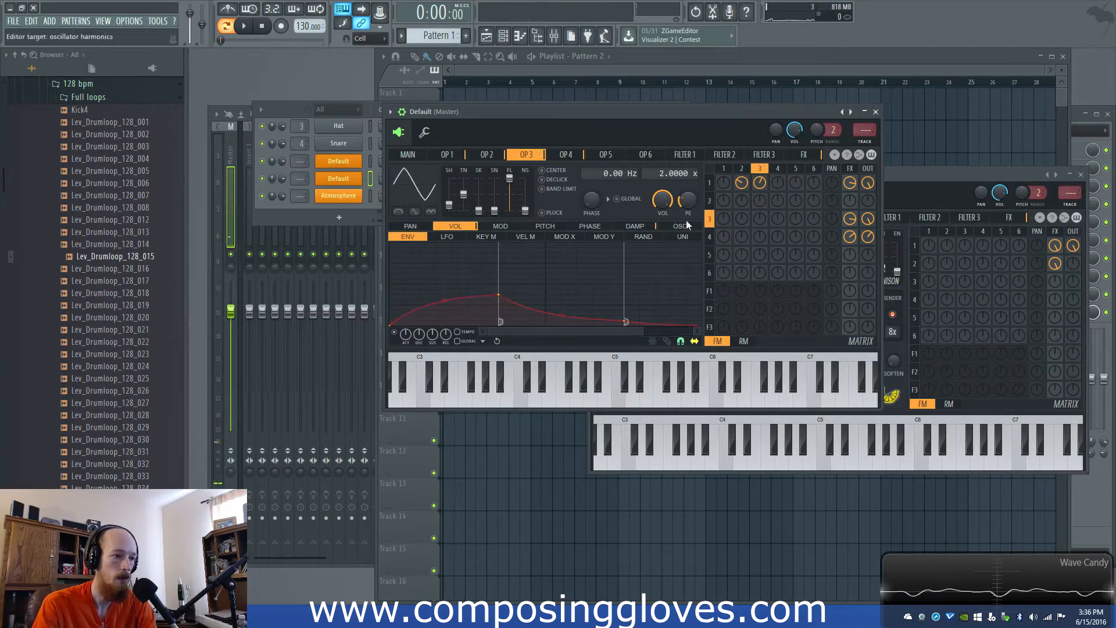
{"action": "left_click", "coordinate": [741, 168]}
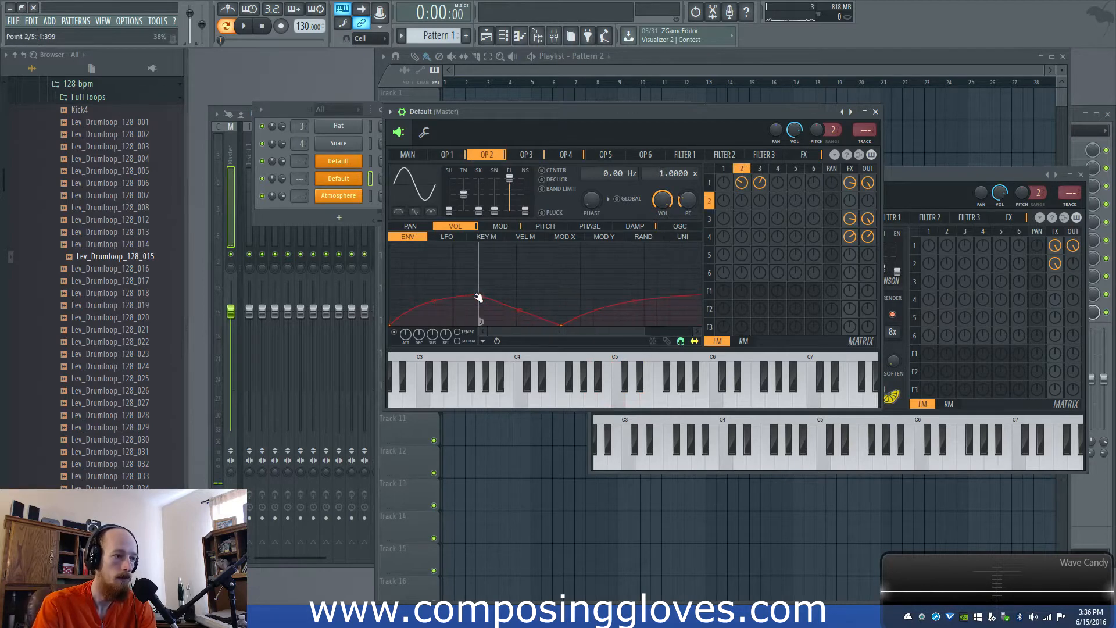
Step: Straighten the attack curve of operator 1's volume envelope and lengthen the attack of operator 3's
{"action": "left_click", "coordinate": [723, 169]}
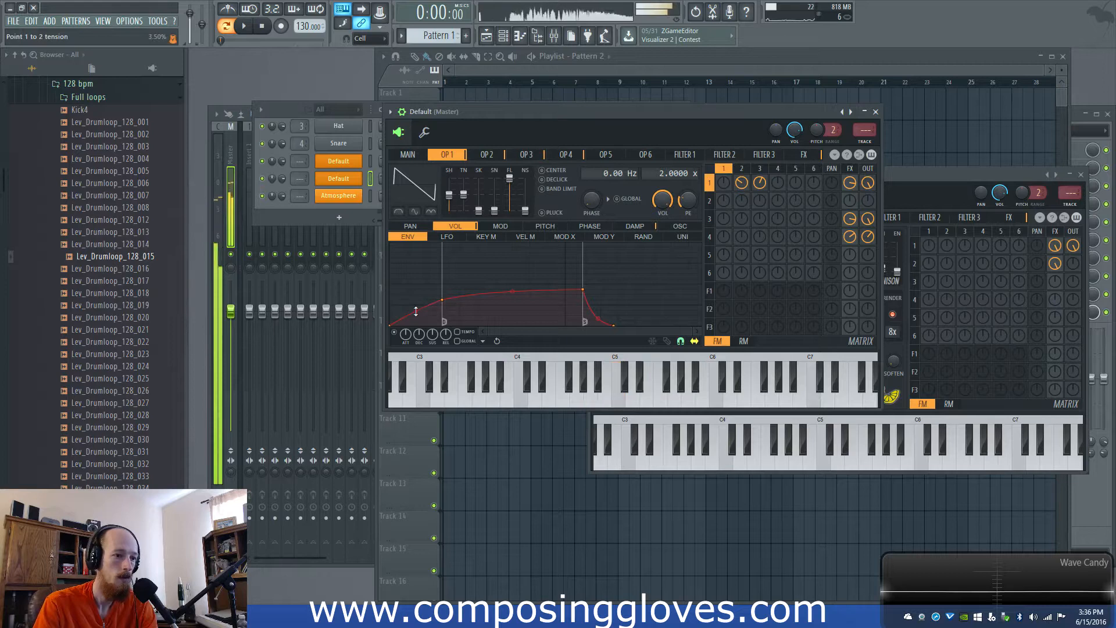
{"action": "left_click", "coordinate": [709, 219]}
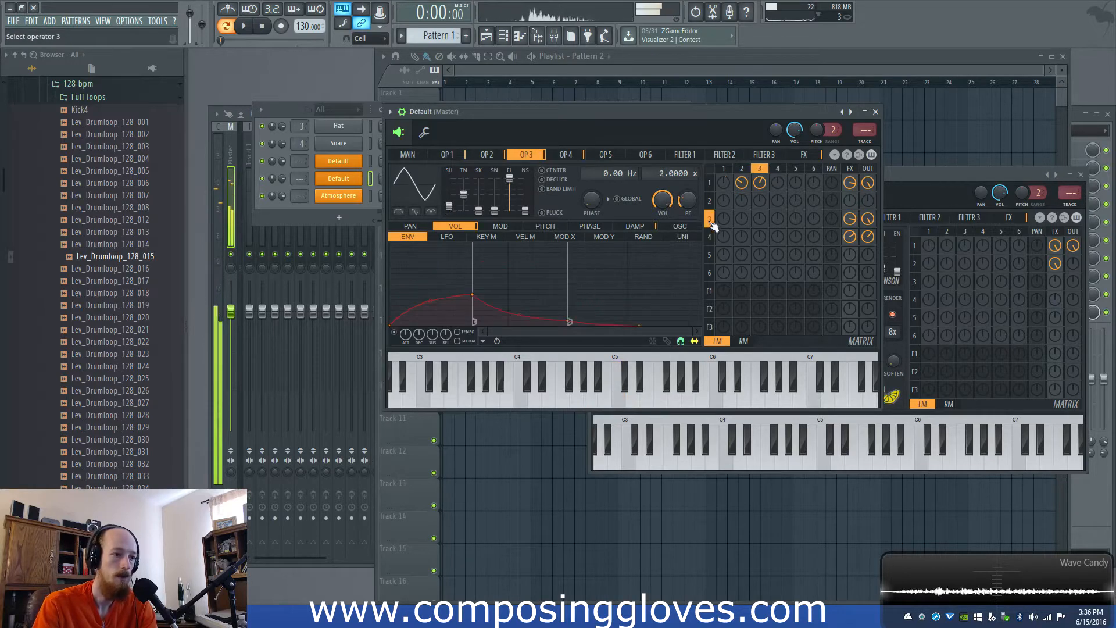
{"action": "left_click_drag", "start_coordinate": [473, 295], "coordinate": [498, 295]}
Step: Enable operator 4's volume envelope and lower its attack peak to about the sustain level
{"action": "left_click", "coordinate": [710, 239]}
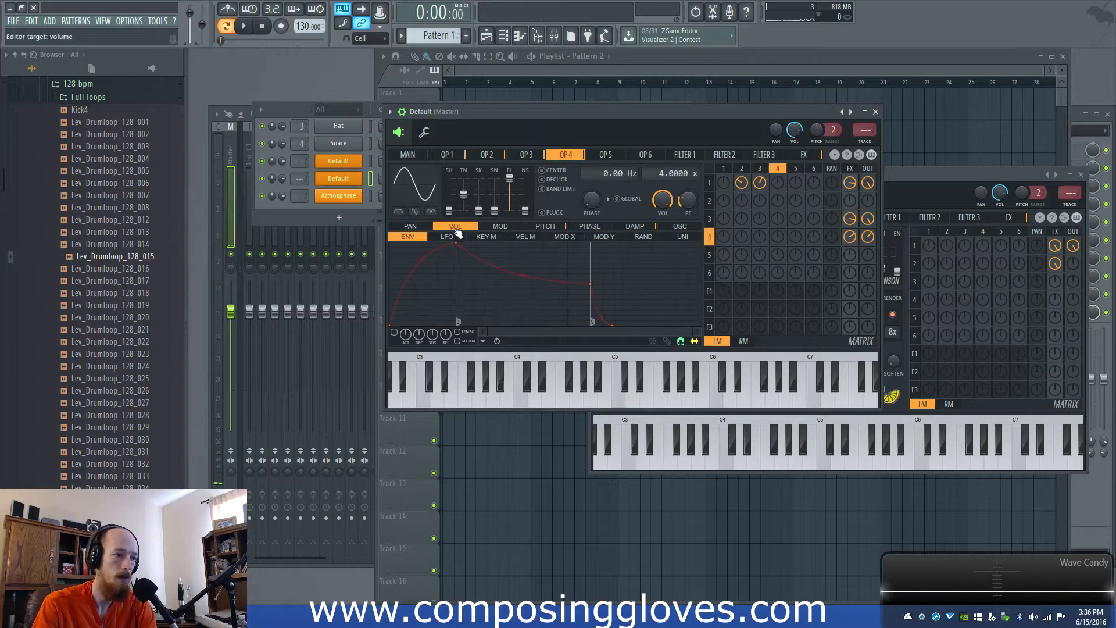
{"action": "left_click", "coordinate": [394, 332]}
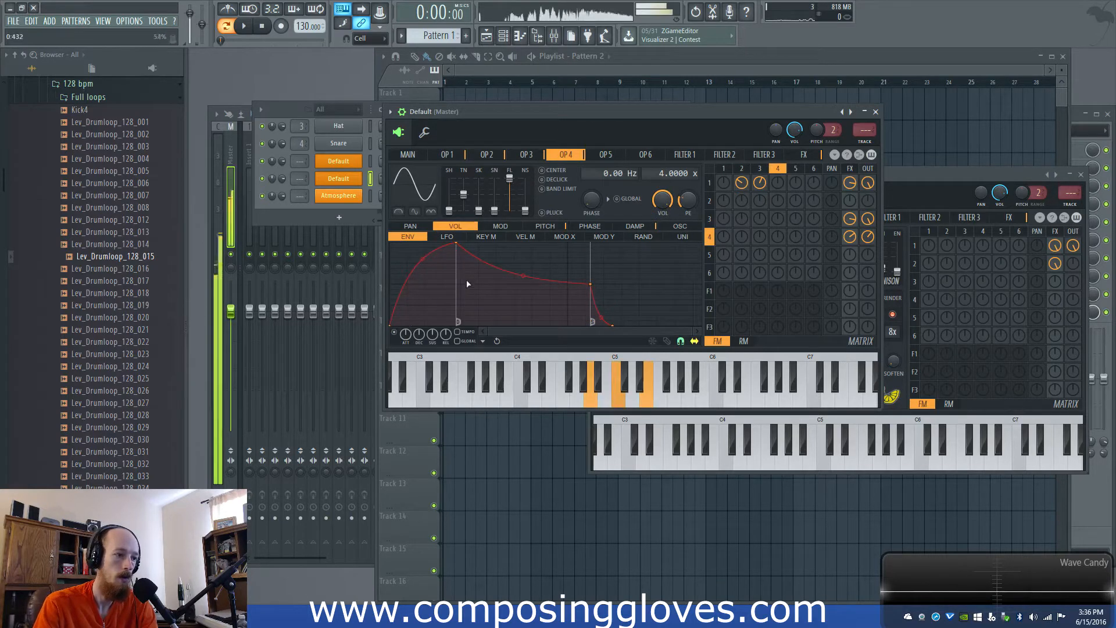
{"action": "left_click_drag", "start_coordinate": [457, 243], "coordinate": [461, 280]}
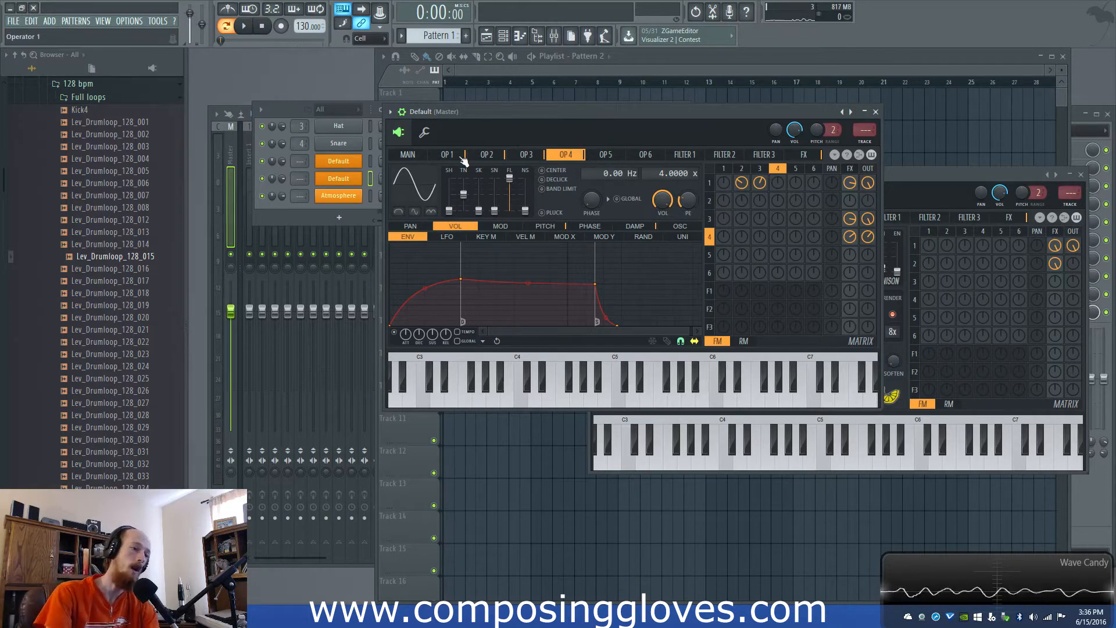
Step: Review the volume envelopes of operators 1, 2 and 4 along with the patch's effects settings
{"action": "left_click", "coordinate": [457, 155]}
{"action": "left_click", "coordinate": [487, 155]}
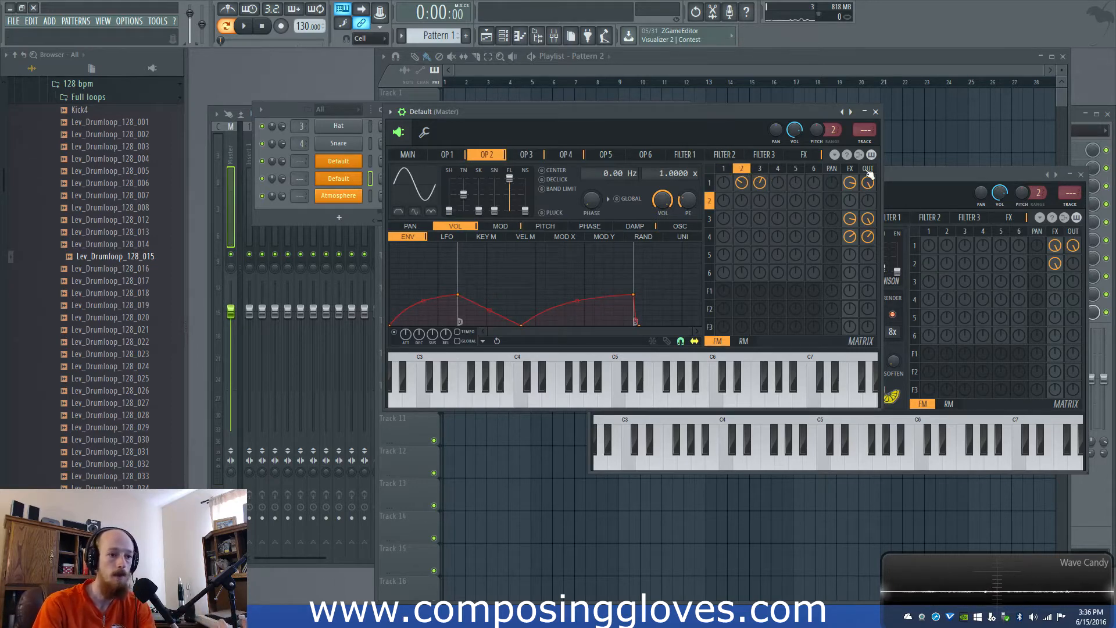
{"action": "left_click", "coordinate": [851, 169]}
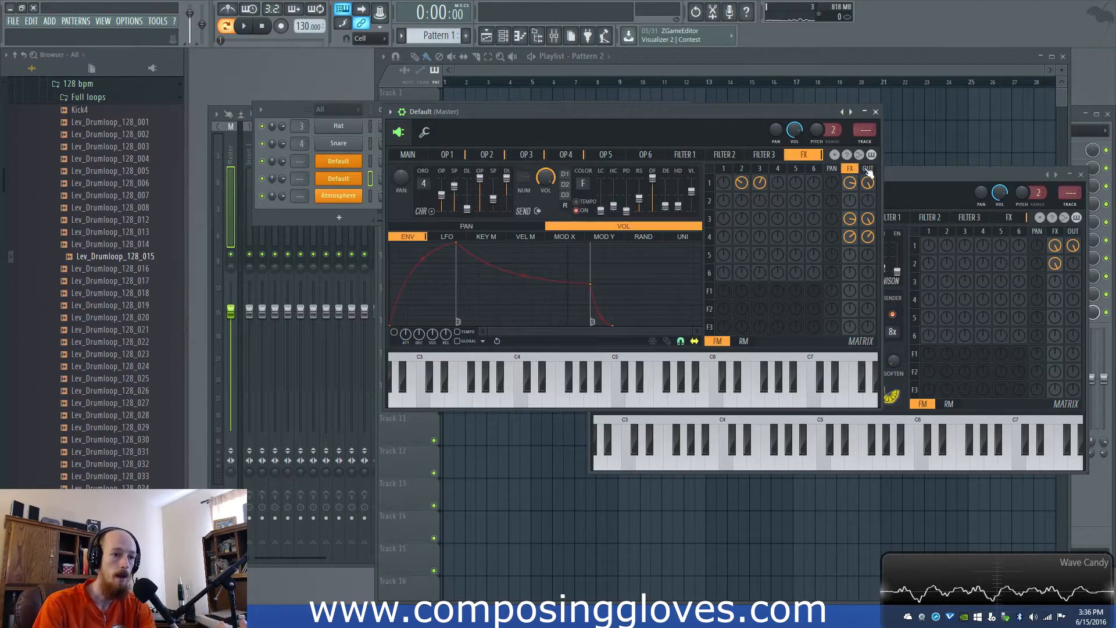
{"action": "left_click", "coordinate": [709, 201]}
{"action": "left_click", "coordinate": [710, 182]}
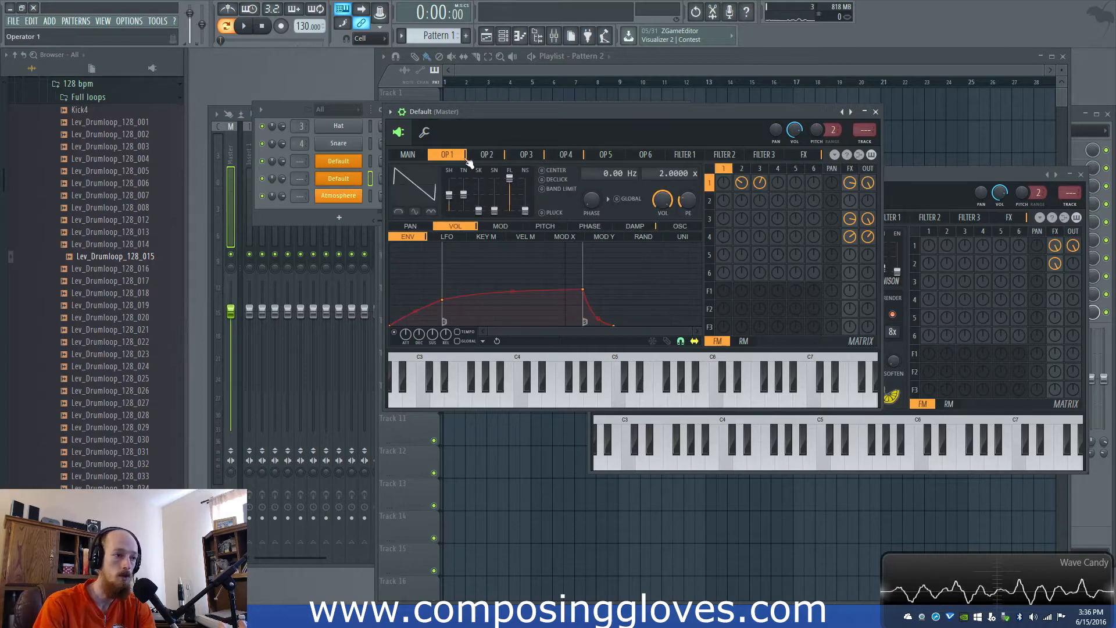
{"action": "left_click", "coordinate": [416, 158]}
{"action": "left_click", "coordinate": [742, 169]}
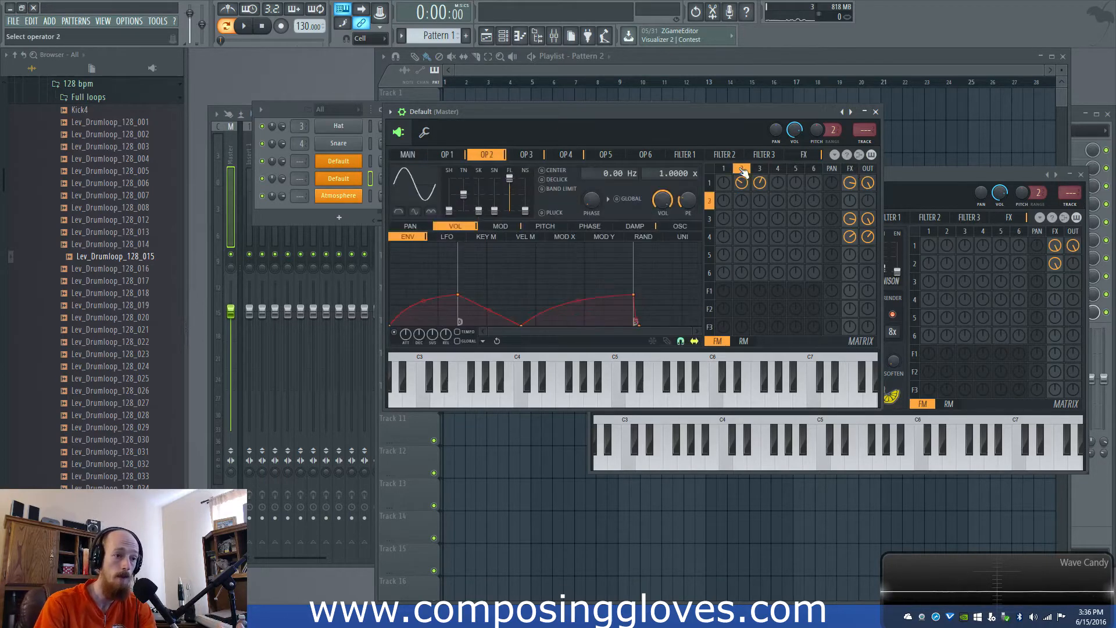
{"action": "left_click", "coordinate": [709, 237]}
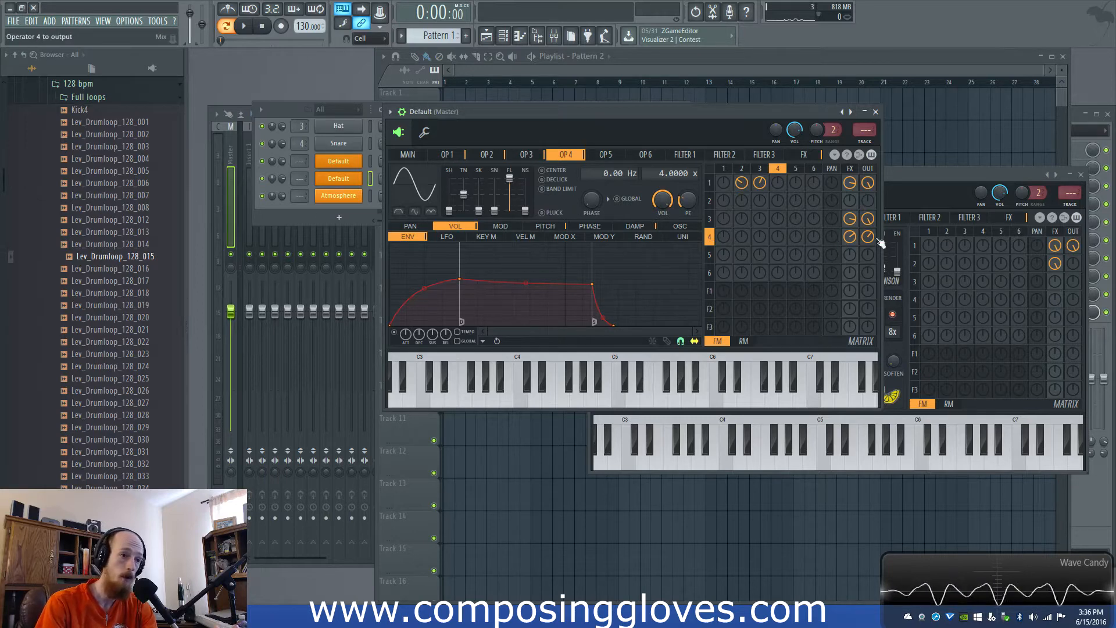
Step: Add another Sytrus channel and load the Default preset in it
{"action": "left_click", "coordinate": [339, 217]}
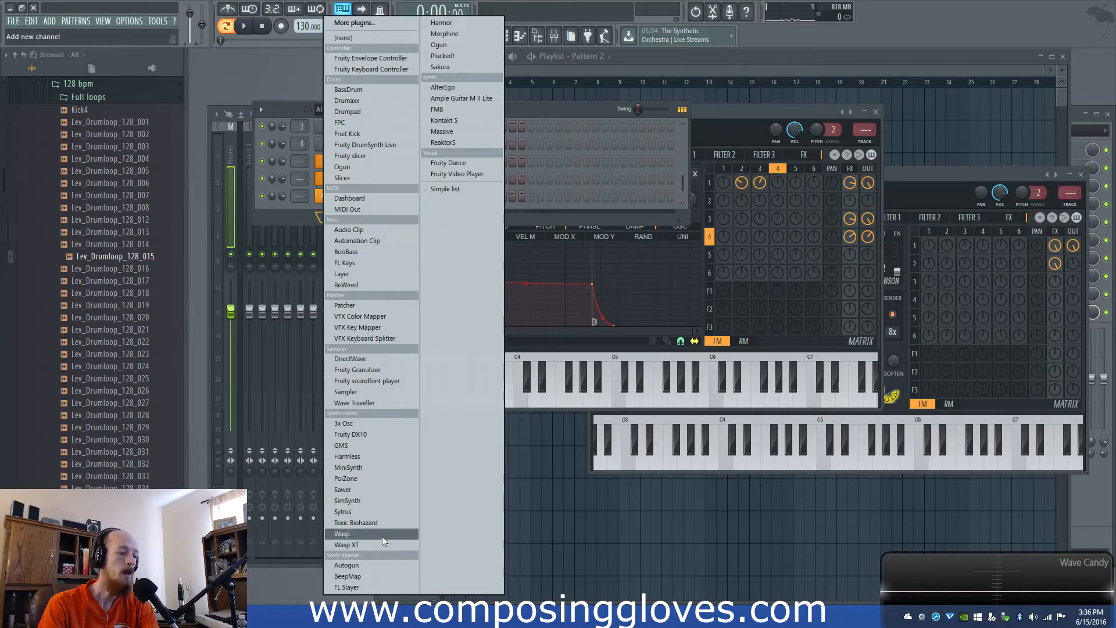
{"action": "left_click", "coordinate": [381, 515]}
{"action": "left_click_drag", "start_coordinate": [512, 220], "coordinate": [533, 200]}
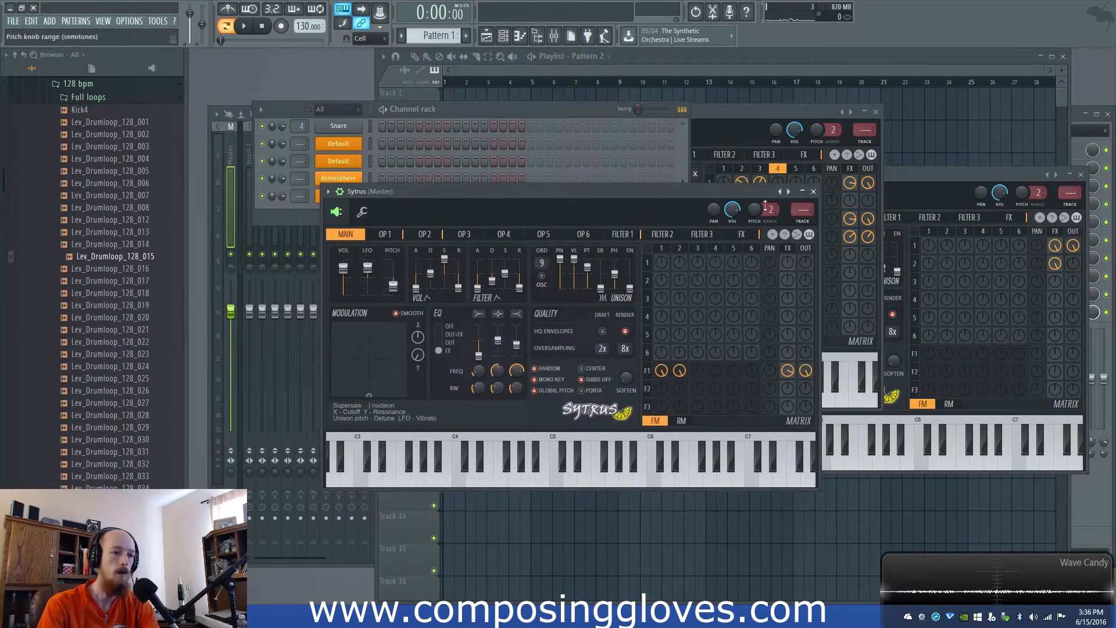
{"action": "left_click", "coordinate": [788, 191]}
{"action": "left_click", "coordinate": [805, 466]}
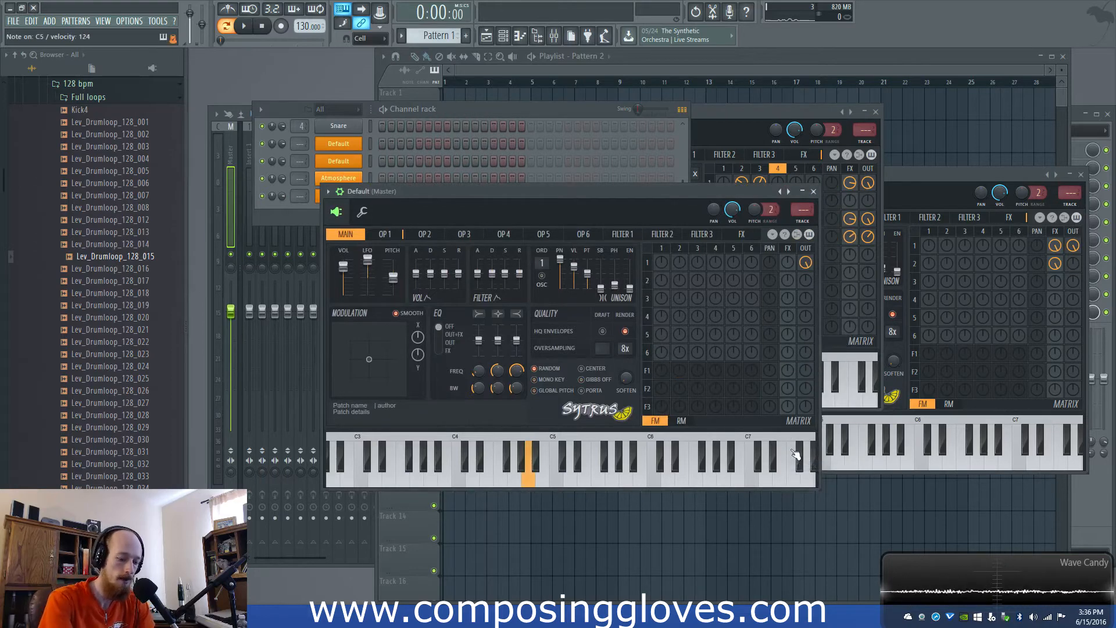
Step: Shape operator 1's waveform into a sawtooth and enable its volume envelope
{"action": "left_click", "coordinate": [385, 235]}
{"action": "left_click_drag", "start_coordinate": [387, 290], "coordinate": [387, 277]}
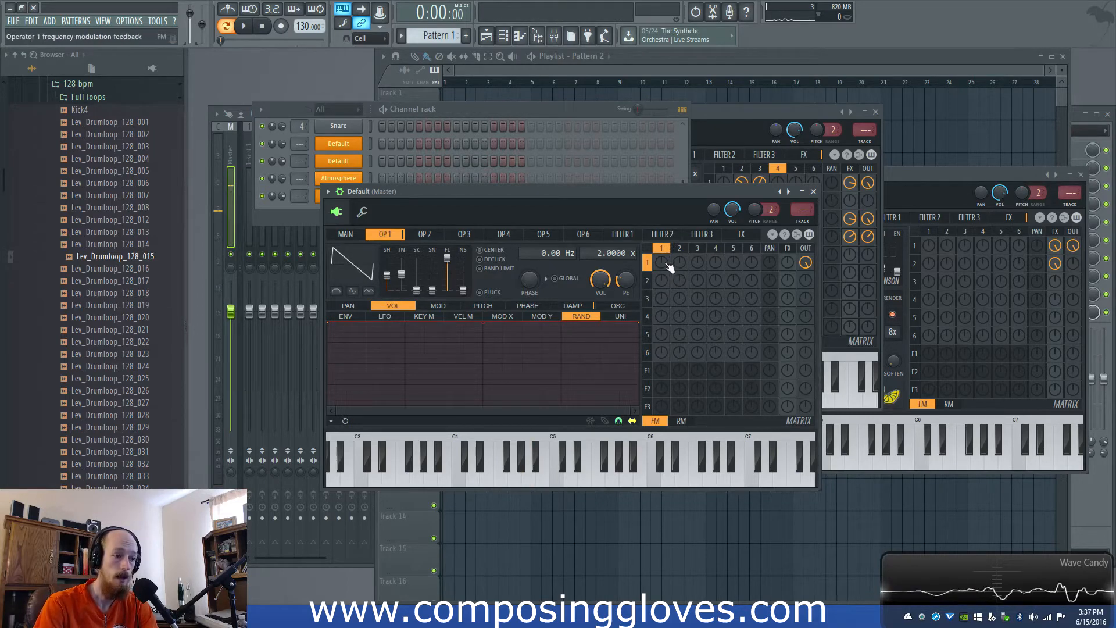
{"action": "left_click", "coordinate": [351, 319]}
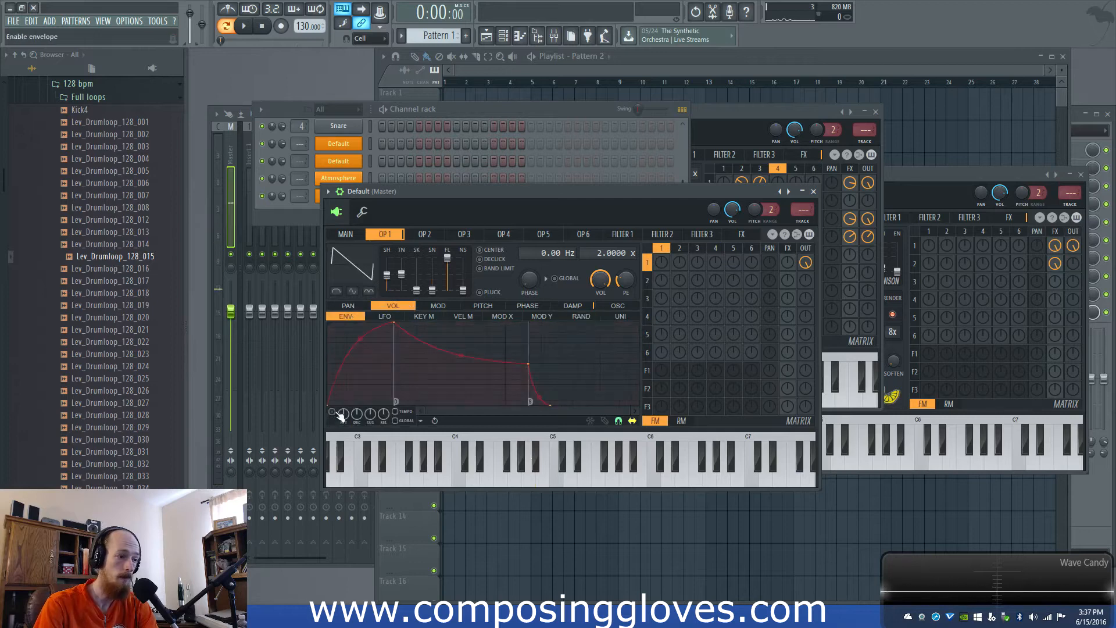
Step: Lengthen operator 1's volume attack by moving its peak later, and straighten the attack curve into a linear rise
{"action": "left_click", "coordinate": [346, 234]}
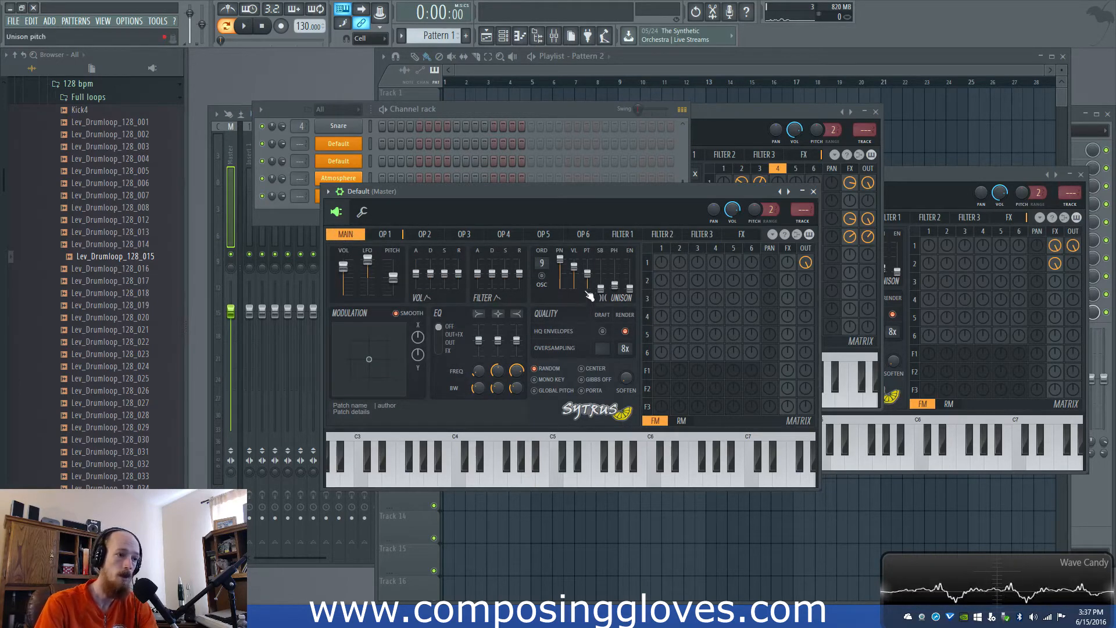
{"action": "left_click", "coordinate": [385, 233]}
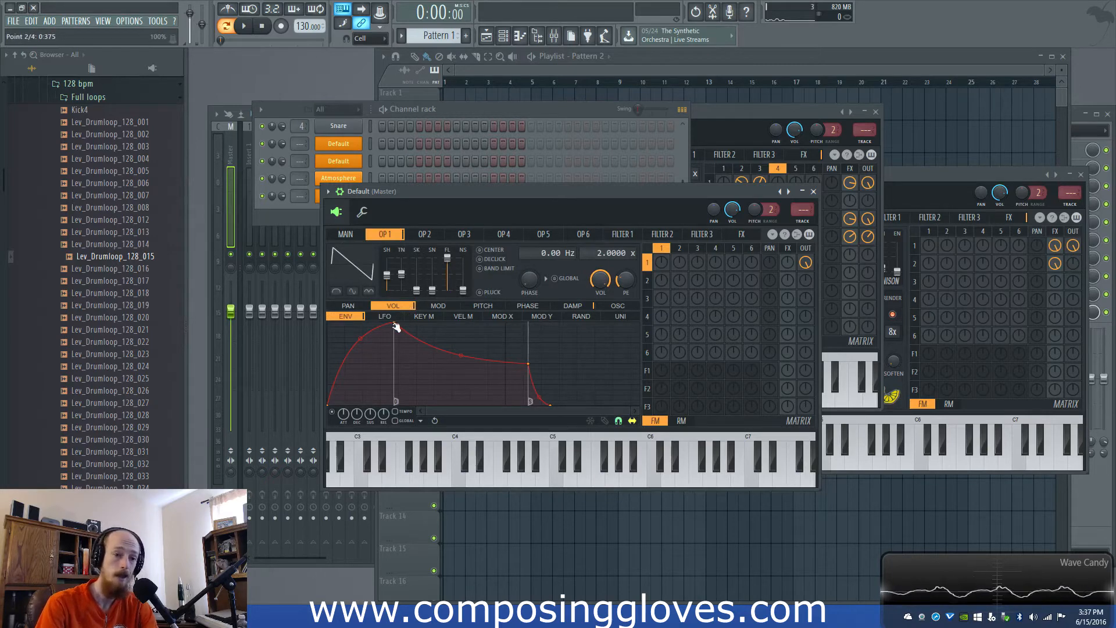
{"action": "left_click_drag", "start_coordinate": [396, 325], "coordinate": [473, 322]}
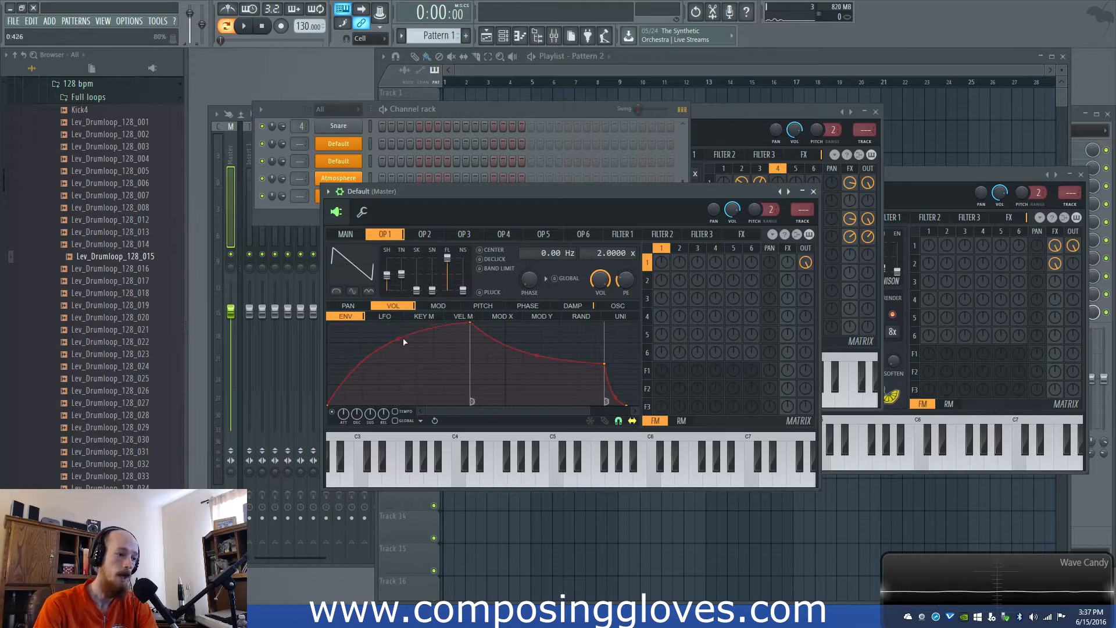
{"action": "left_click_drag", "start_coordinate": [398, 339], "coordinate": [399, 364]}
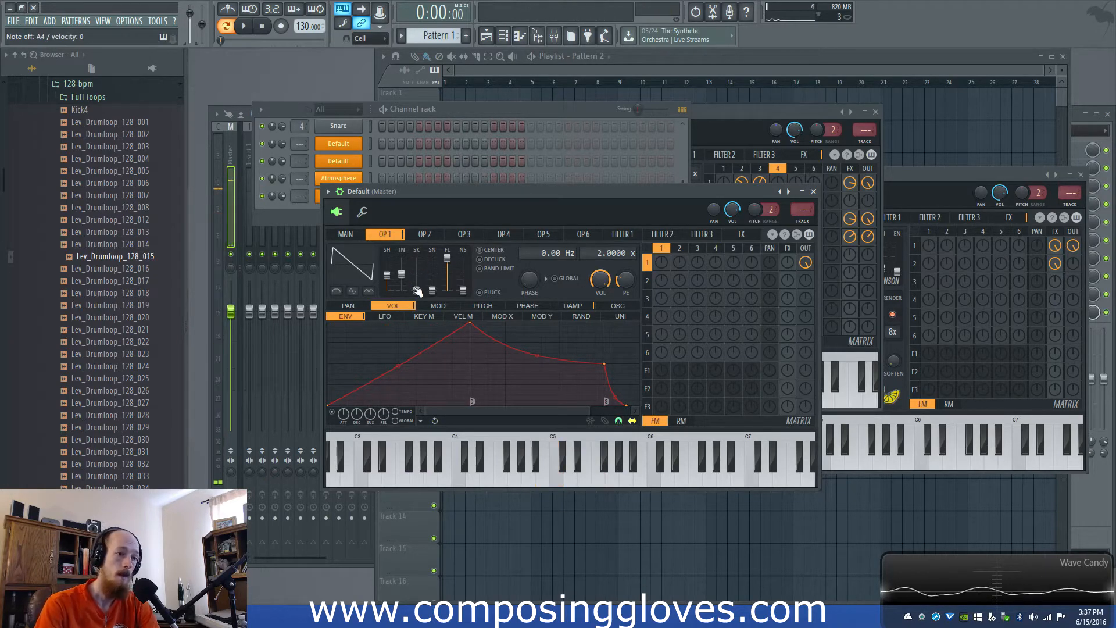
Step: Send operator 1 to the effects section in the matrix and enable the reverb
{"action": "left_click_drag", "start_coordinate": [789, 263], "coordinate": [788, 233]}
{"action": "left_click", "coordinate": [741, 234]}
{"action": "left_click", "coordinate": [515, 291]}
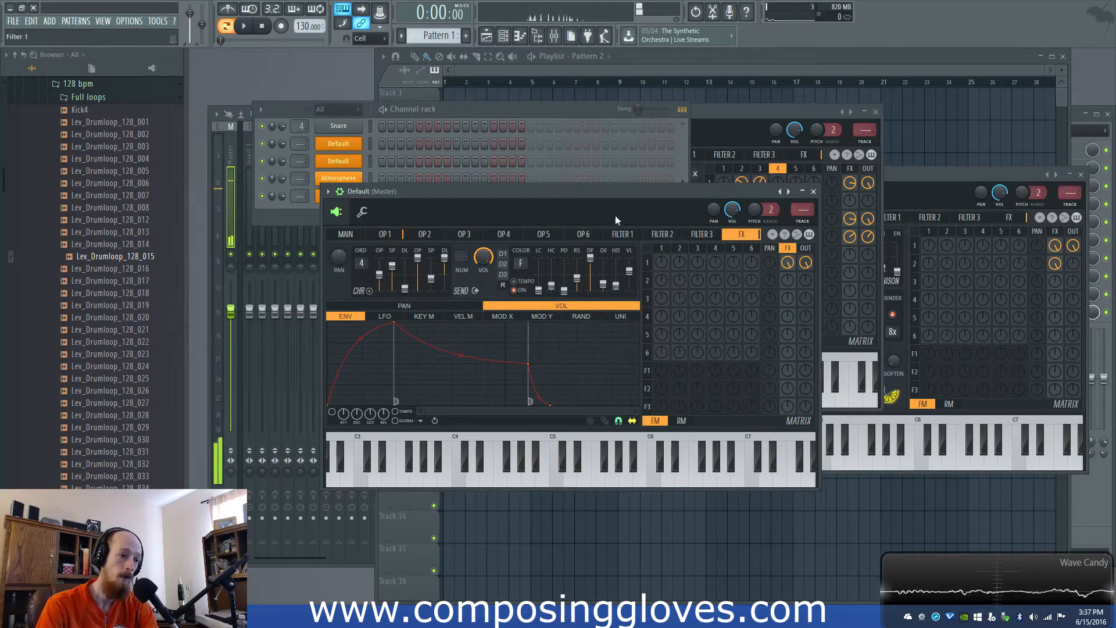
Step: Lower operator 1's volume envelope peak to a little under half, with the sustain point slightly later and just below it
{"action": "left_click", "coordinate": [665, 250]}
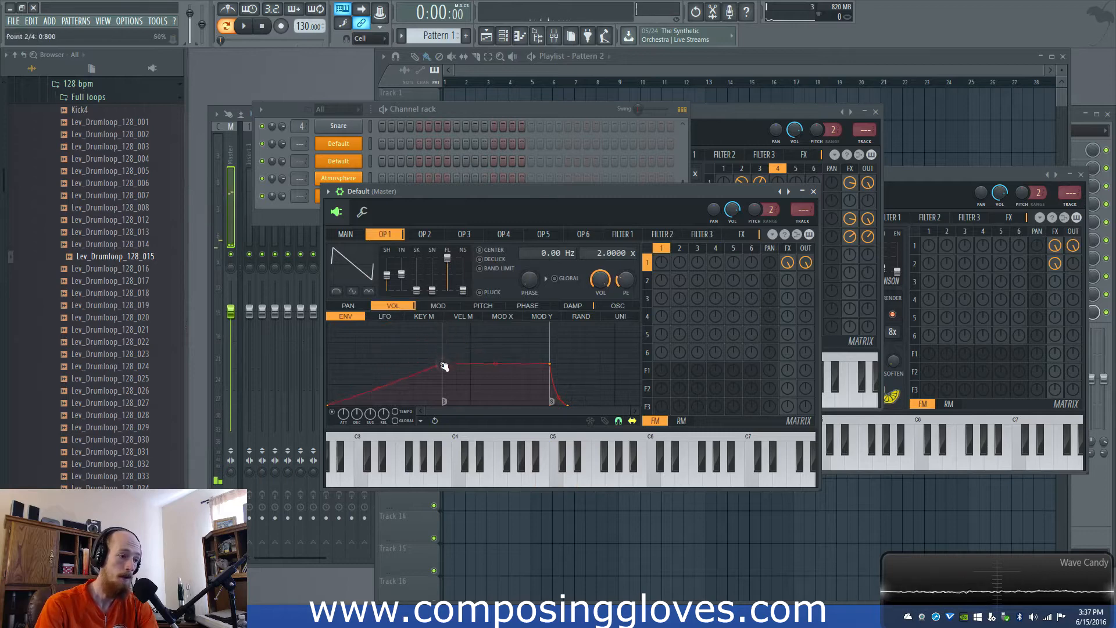
{"action": "left_click_drag", "start_coordinate": [550, 365], "coordinate": [559, 371]}
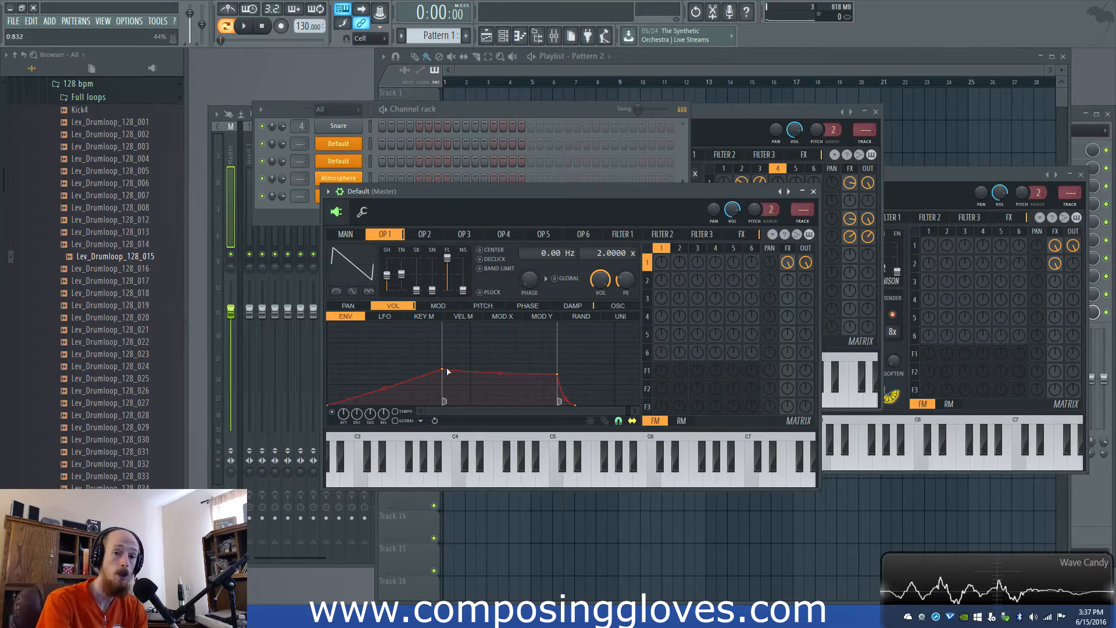
{"action": "left_click_drag", "start_coordinate": [441, 370], "coordinate": [445, 370]}
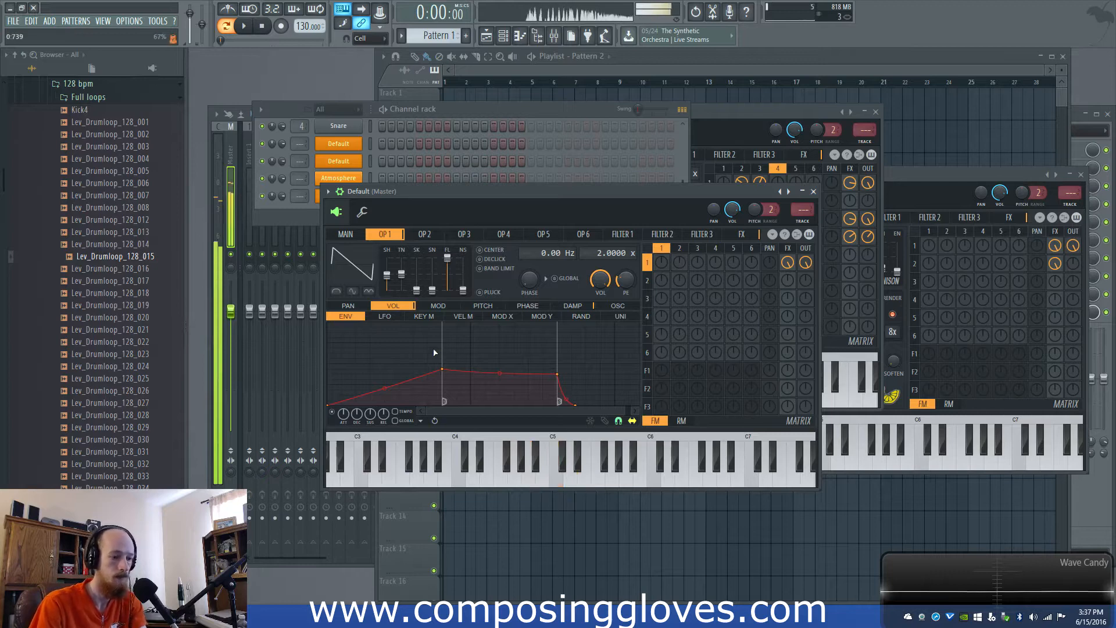
Step: Add a small amount of frequency modulation from operator 2 to operator 1 in the matrix
{"action": "left_click", "coordinate": [681, 249]}
{"action": "left_click_drag", "start_coordinate": [681, 263], "coordinate": [681, 270]}
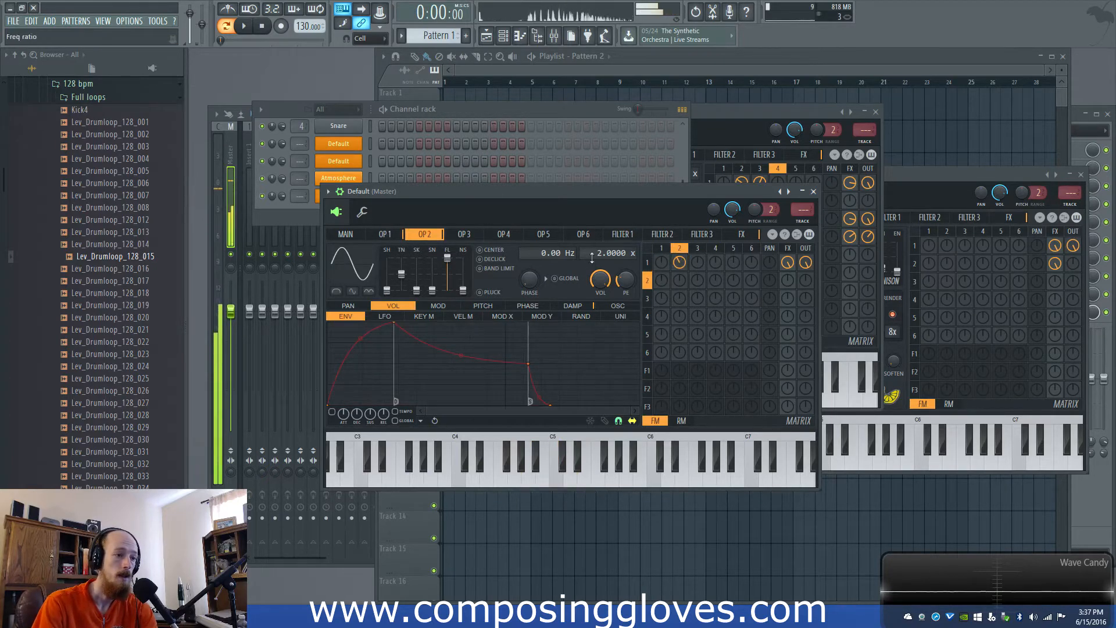
{"action": "left_click", "coordinate": [663, 248]}
Step: Enable operator 2's volume envelope and shape it with a dip, a second peak, a drop to zero and a long rise to a distant sustain point
{"action": "left_click", "coordinate": [647, 281]}
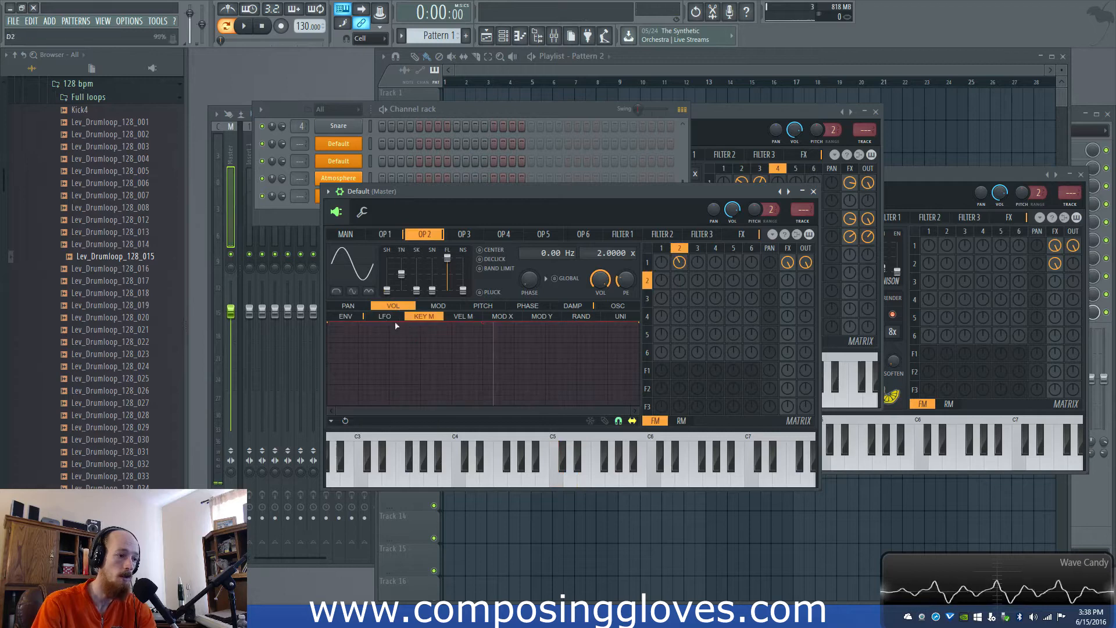
{"action": "left_click_drag", "start_coordinate": [396, 325], "coordinate": [618, 324]}
{"action": "left_click_drag", "start_coordinate": [543, 411], "coordinate": [778, 410]}
{"action": "left_click_drag", "start_coordinate": [438, 377], "coordinate": [541, 421]}
{"action": "left_click_drag", "start_coordinate": [466, 356], "coordinate": [490, 349]}
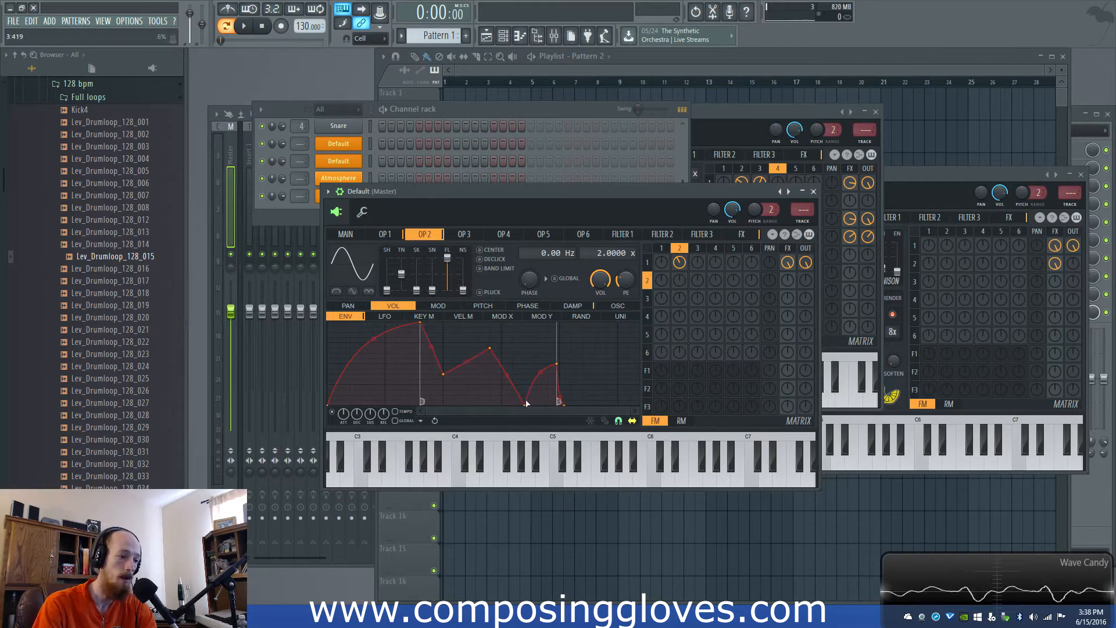
{"action": "left_click_drag", "start_coordinate": [561, 364], "coordinate": [795, 362]}
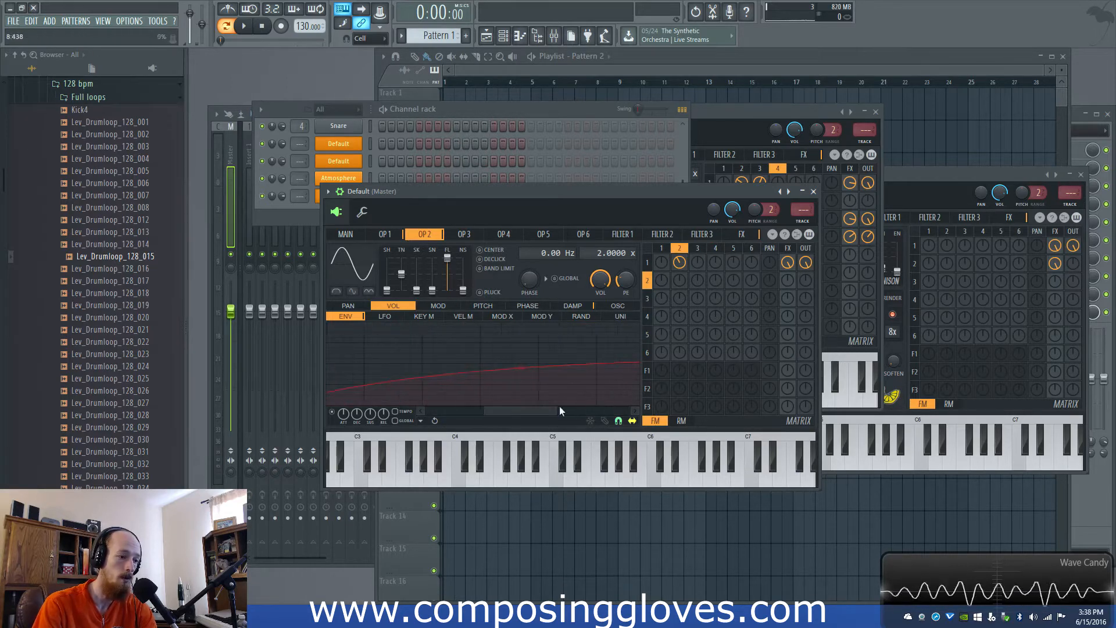
{"action": "mouse_move", "coordinate": [535, 413]}
{"action": "left_mouse_down"}
{"action": "mouse_move", "coordinate": [573, 404]}
{"action": "mouse_move", "coordinate": [541, 403]}
{"action": "left_mouse_up"}
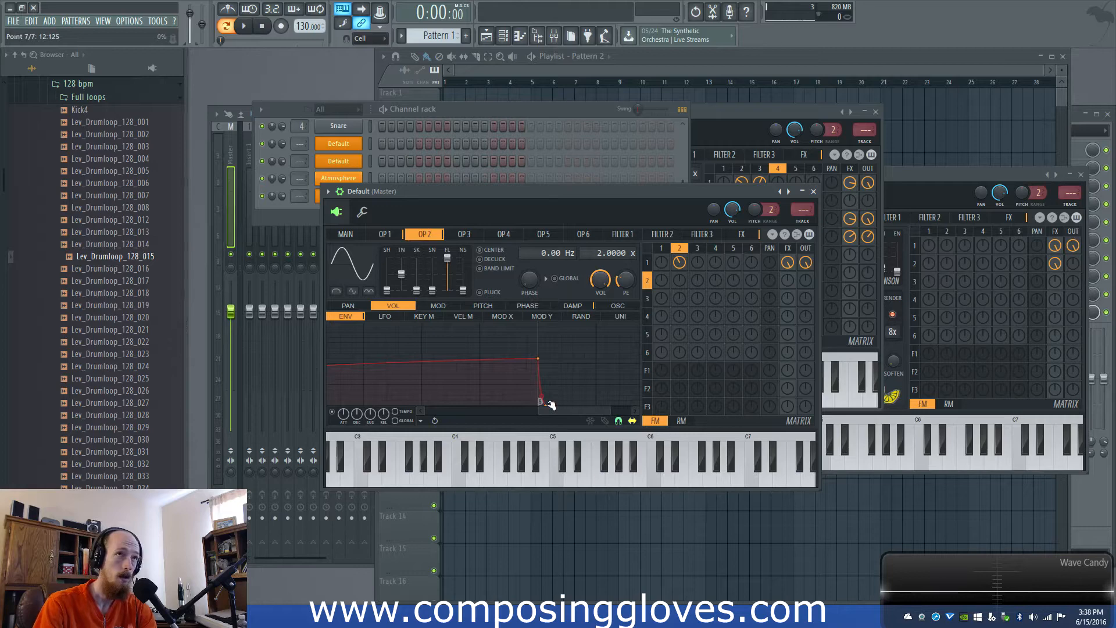
{"action": "left_click_drag", "start_coordinate": [582, 414], "coordinate": [311, 401]}
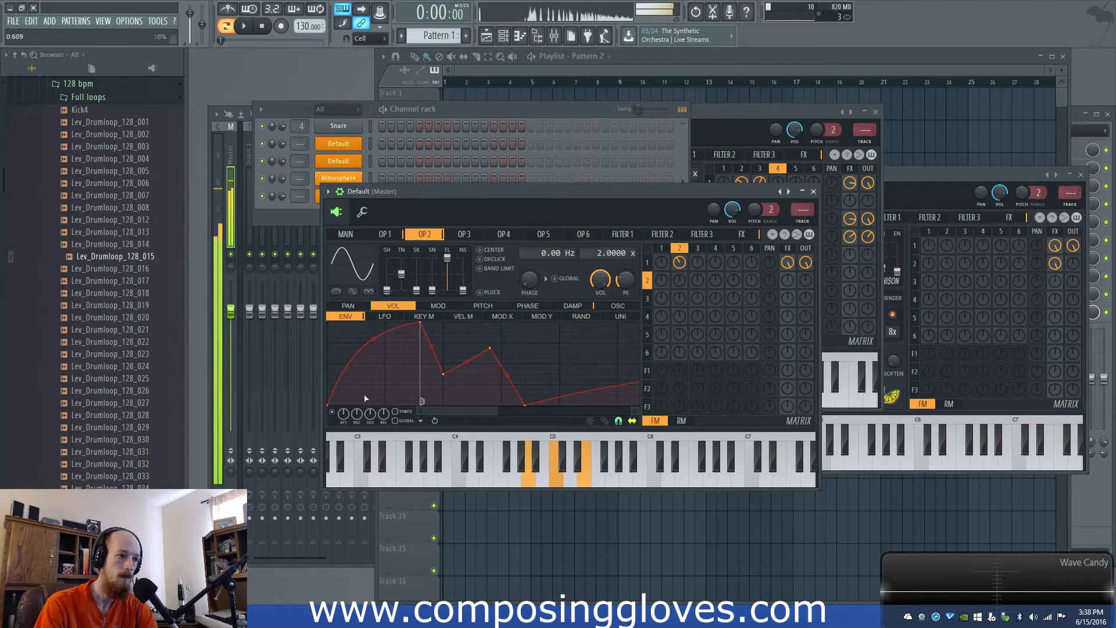
Step: Set the patch's draft oversampling to 4x
{"action": "left_click", "coordinate": [385, 233]}
{"action": "left_click", "coordinate": [345, 234]}
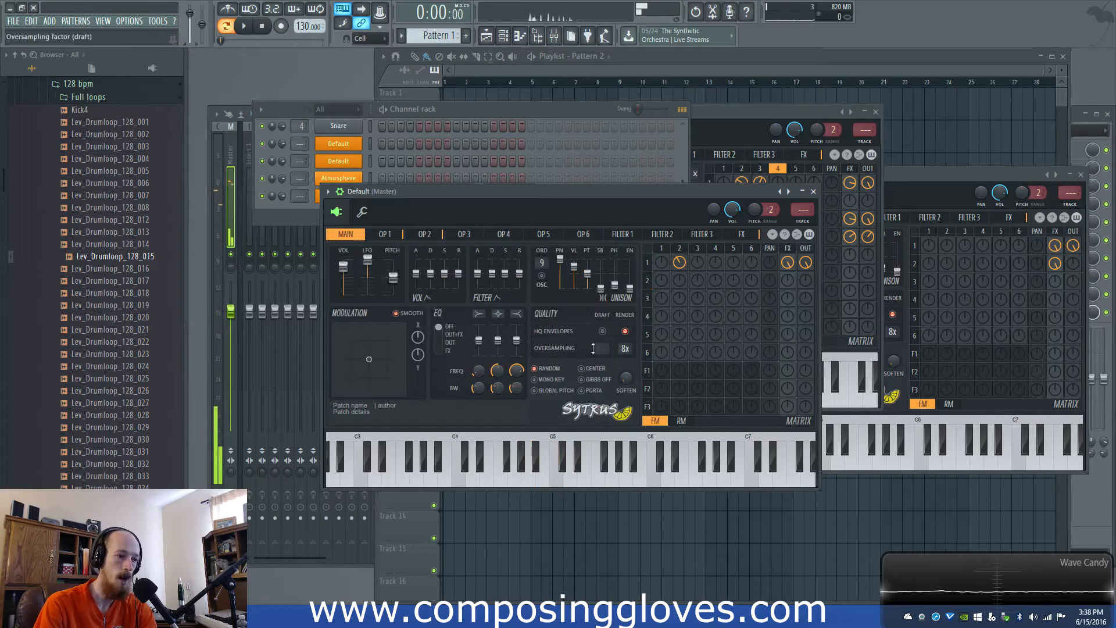
{"action": "left_click_drag", "start_coordinate": [603, 348], "coordinate": [602, 342]}
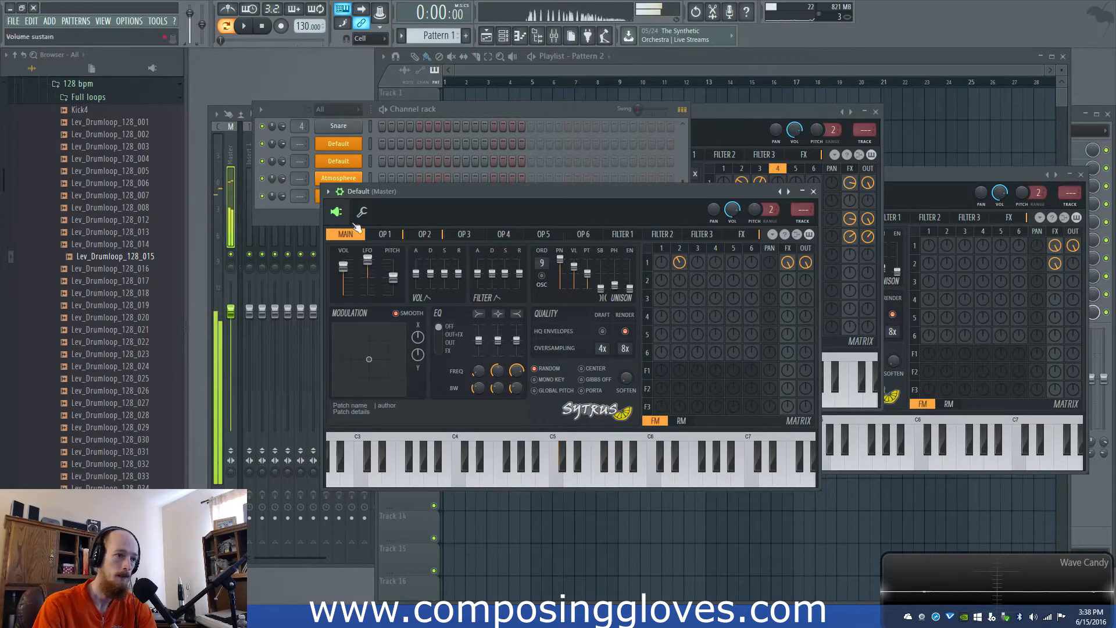
{"action": "left_click", "coordinate": [384, 234]}
{"action": "left_click", "coordinate": [368, 234]}
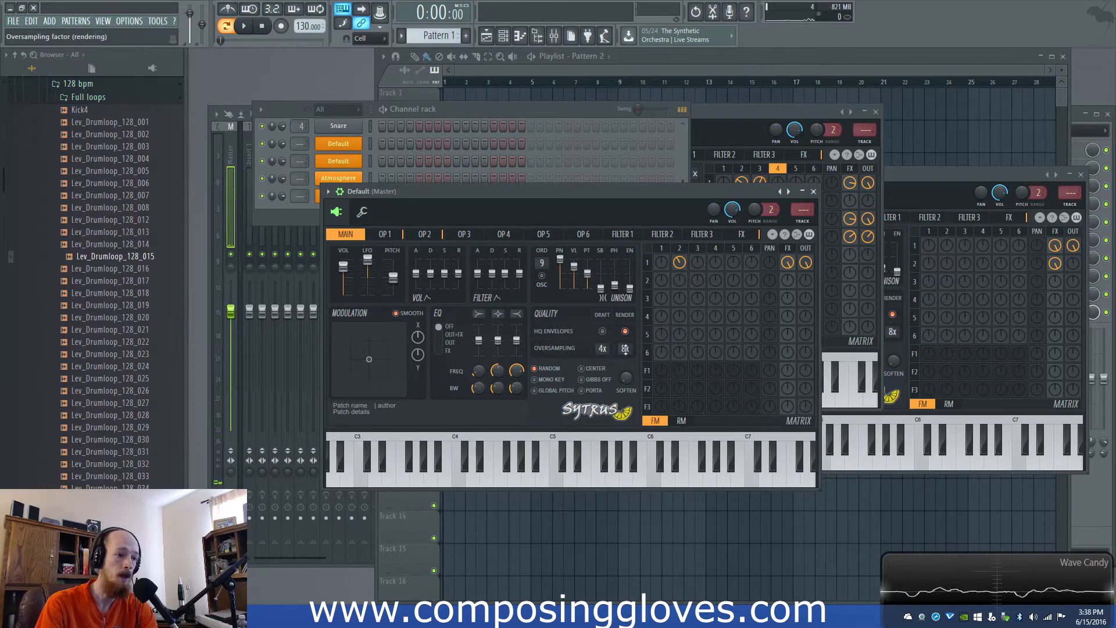
{"action": "left_click", "coordinate": [395, 238]}
{"action": "left_click", "coordinate": [464, 238]}
{"action": "left_click", "coordinate": [426, 238]}
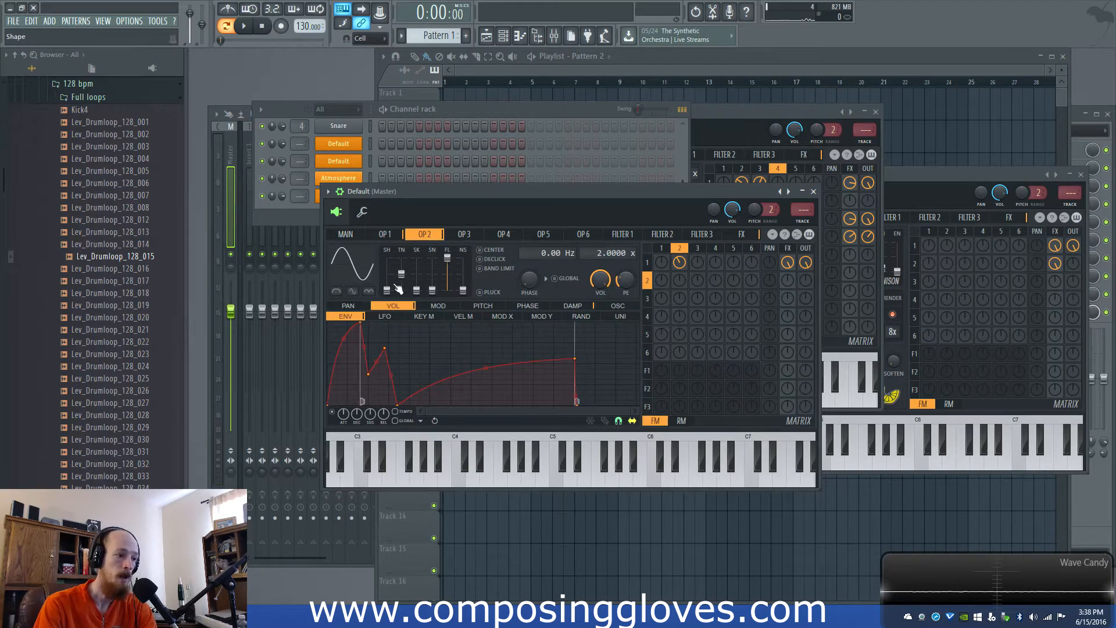
{"action": "left_click", "coordinate": [660, 319]}
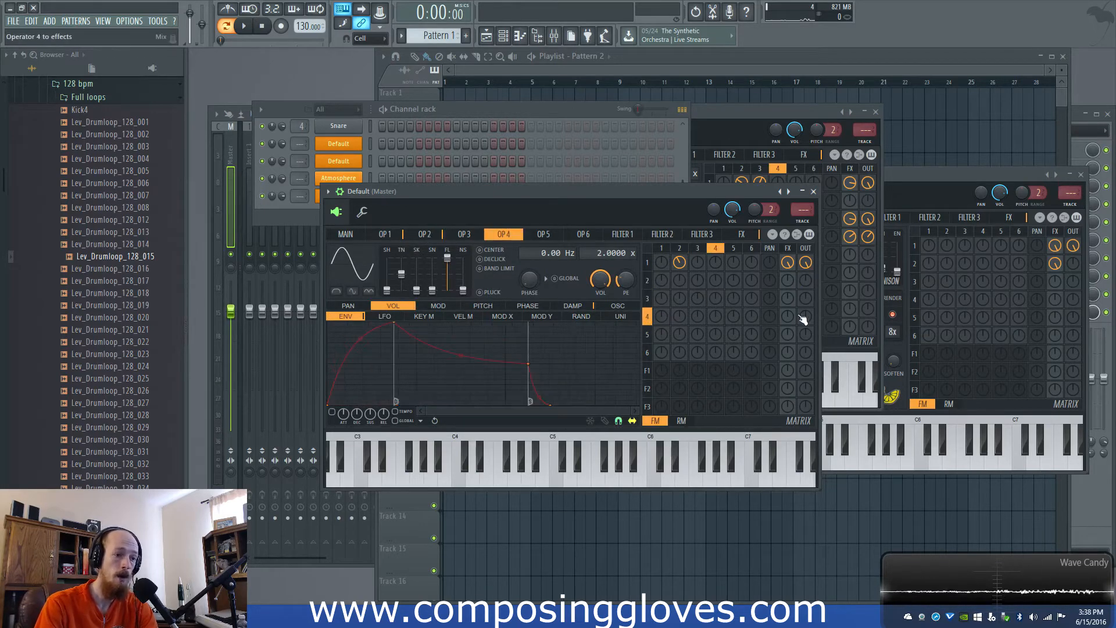
Step: Add two high harmonics to operator 1's oscillator and lower its waveform tension to about -41%
{"action": "left_click", "coordinate": [386, 236]}
{"action": "right_click", "coordinate": [355, 271]}
{"action": "left_click", "coordinate": [340, 272]}
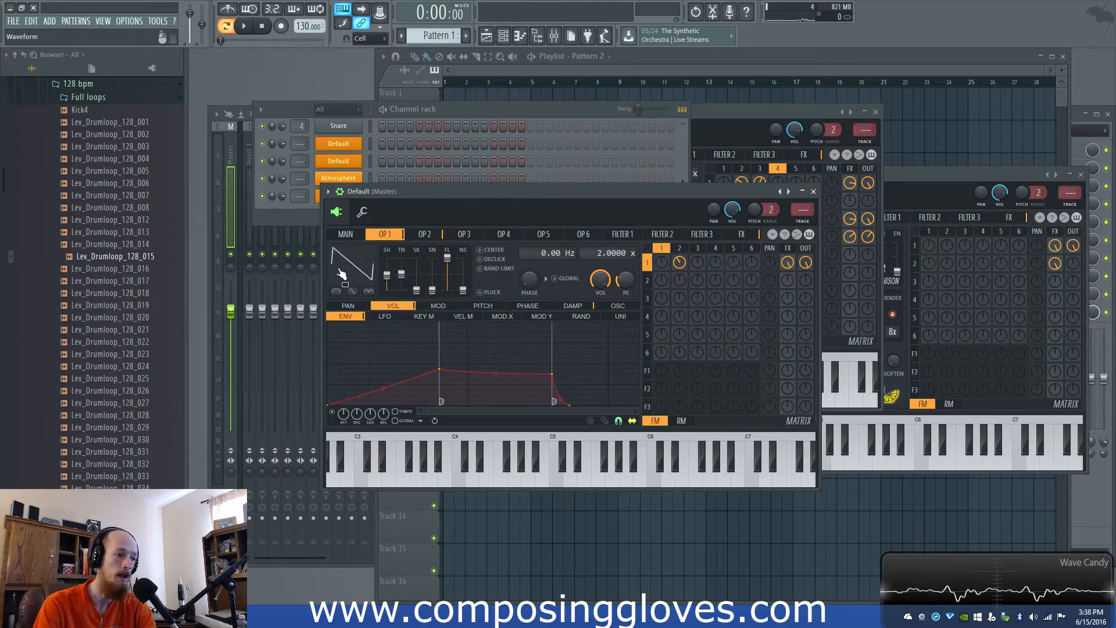
{"action": "left_click", "coordinate": [617, 306]}
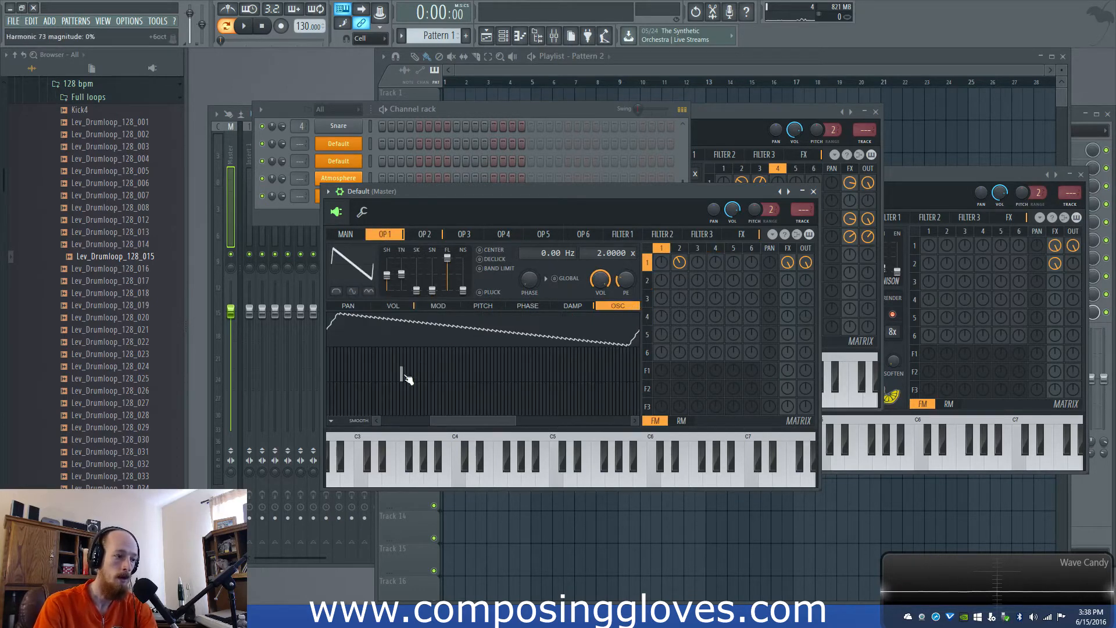
{"action": "left_click", "coordinate": [377, 377]}
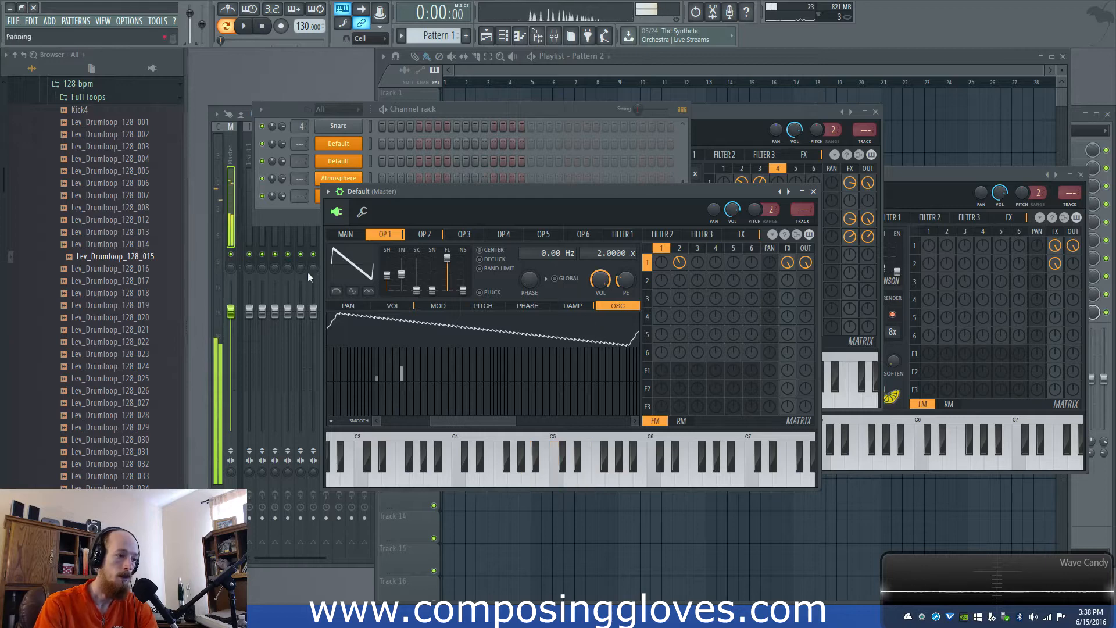
{"action": "left_click_drag", "start_coordinate": [465, 422], "coordinate": [416, 422]}
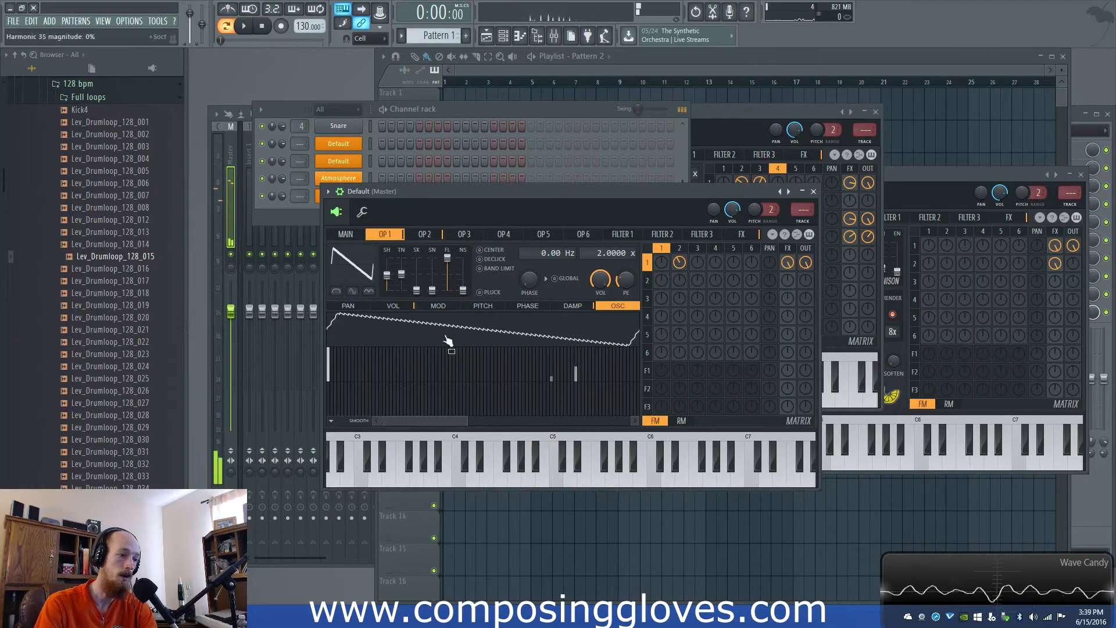
{"action": "left_click_drag", "start_coordinate": [402, 274], "coordinate": [407, 285]}
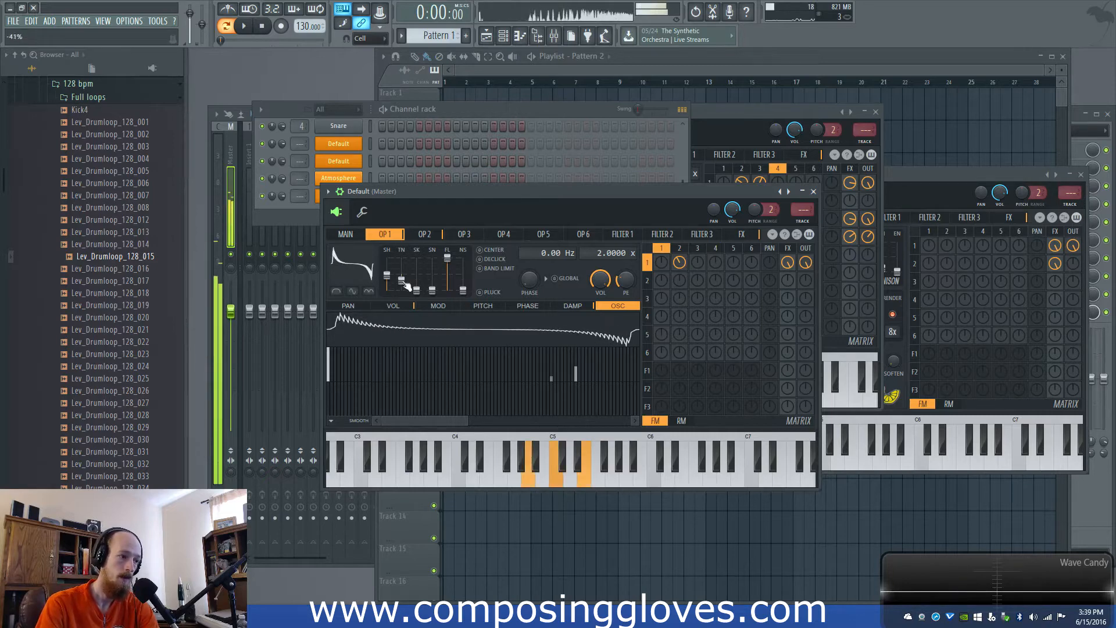
Step: Route operator 4 to the output at a 4.0000x ratio and give its volume envelope a lower attack peak and a longer decay
{"action": "left_click", "coordinate": [697, 247]}
{"action": "left_click", "coordinate": [649, 316]}
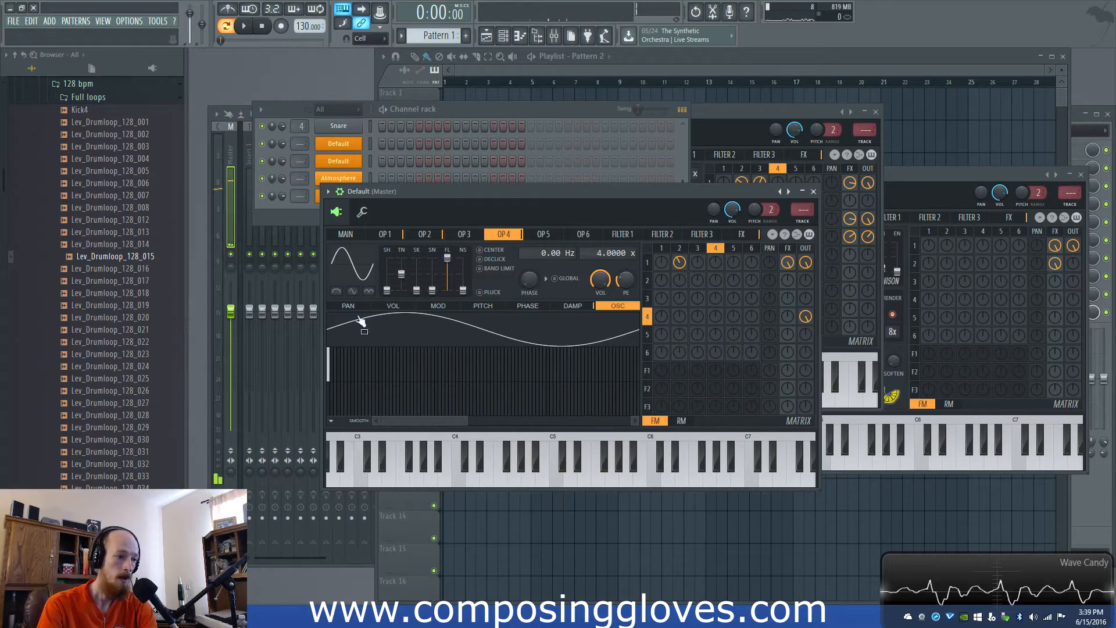
{"action": "left_click", "coordinate": [393, 306]}
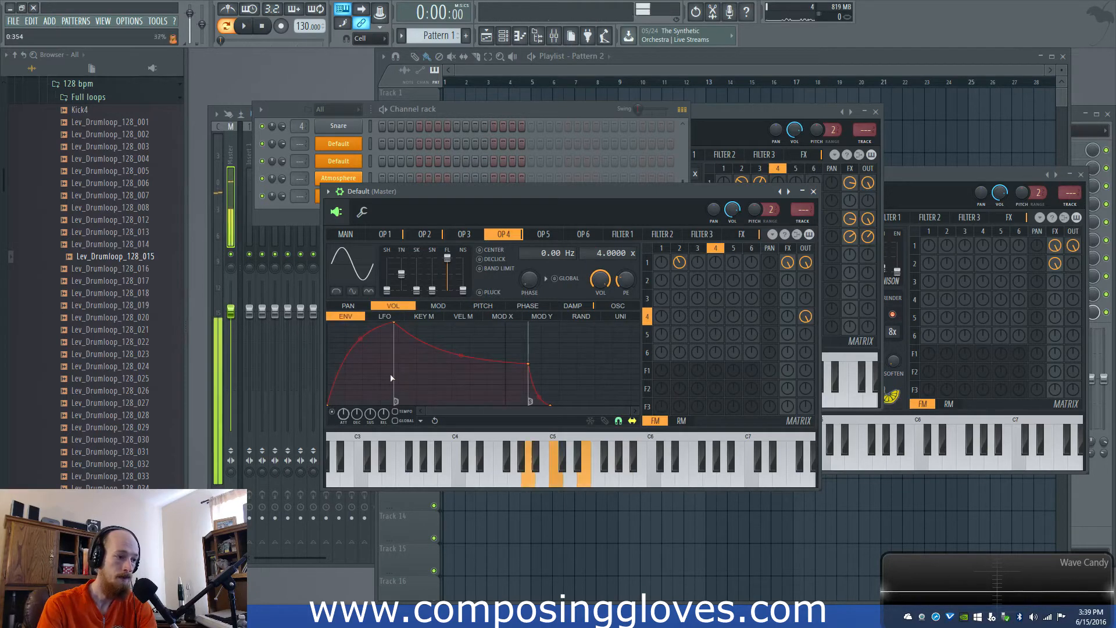
{"action": "left_click_drag", "start_coordinate": [397, 323], "coordinate": [406, 344]}
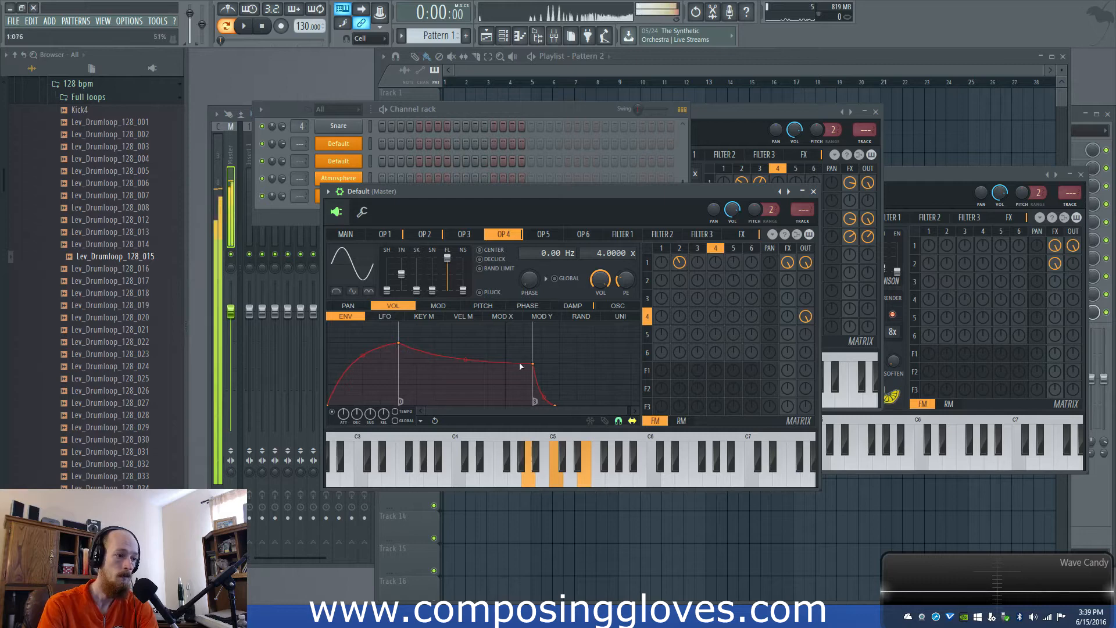
{"action": "left_click_drag", "start_coordinate": [534, 371], "coordinate": [563, 364]}
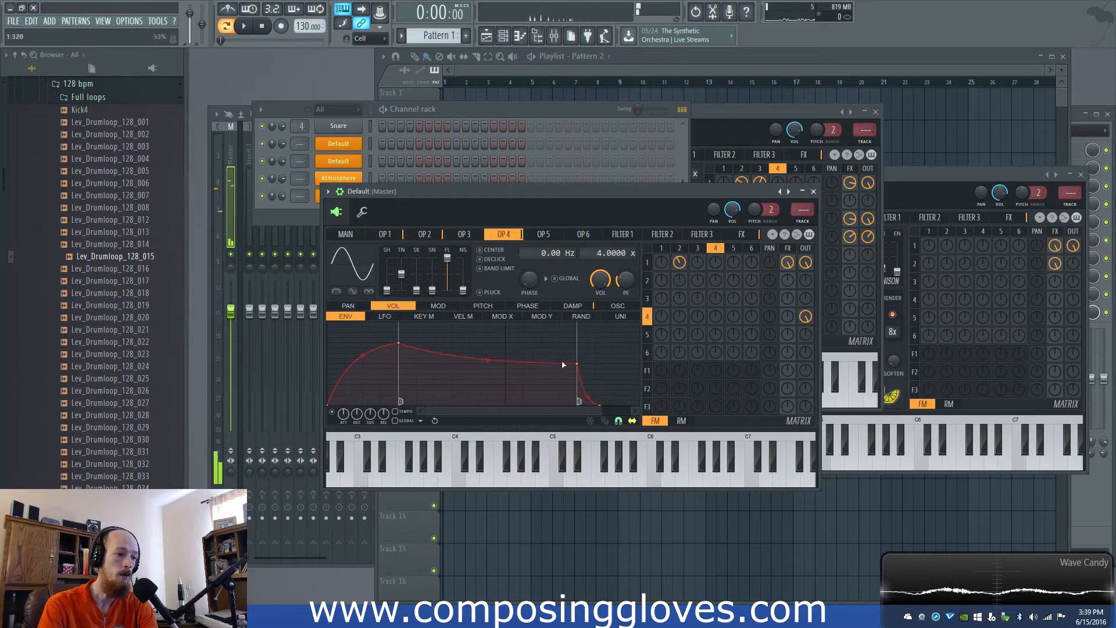
Step: Enable operator 4's pitch envelope, level its attack peak at the centre line and delete the sustain and release points after it
{"action": "left_click", "coordinate": [487, 307]}
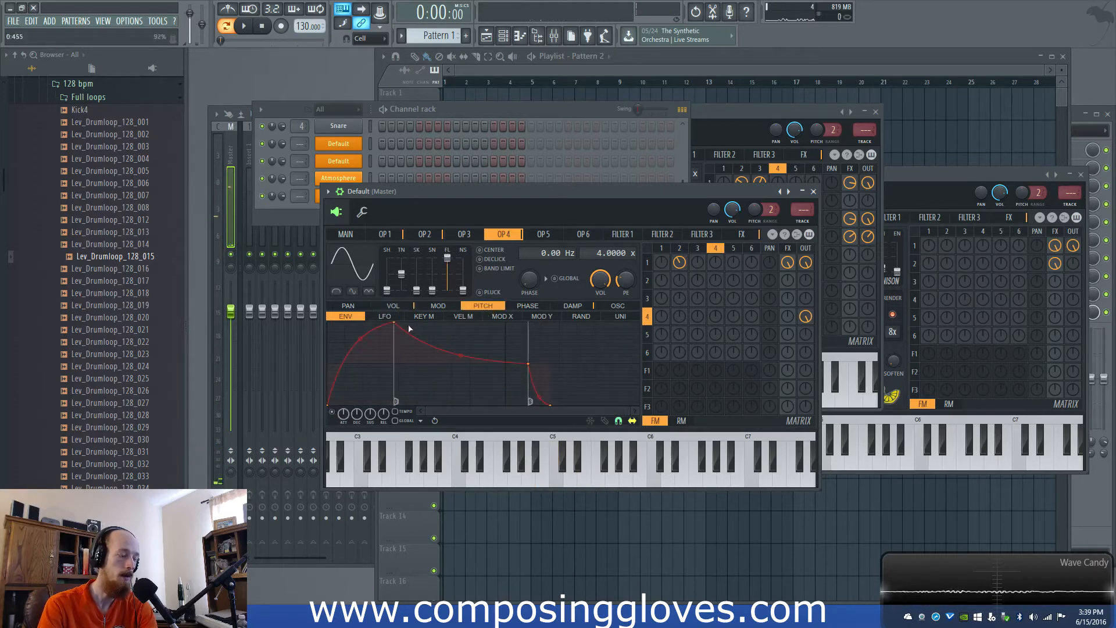
{"action": "left_click_drag", "start_coordinate": [396, 325], "coordinate": [401, 358]}
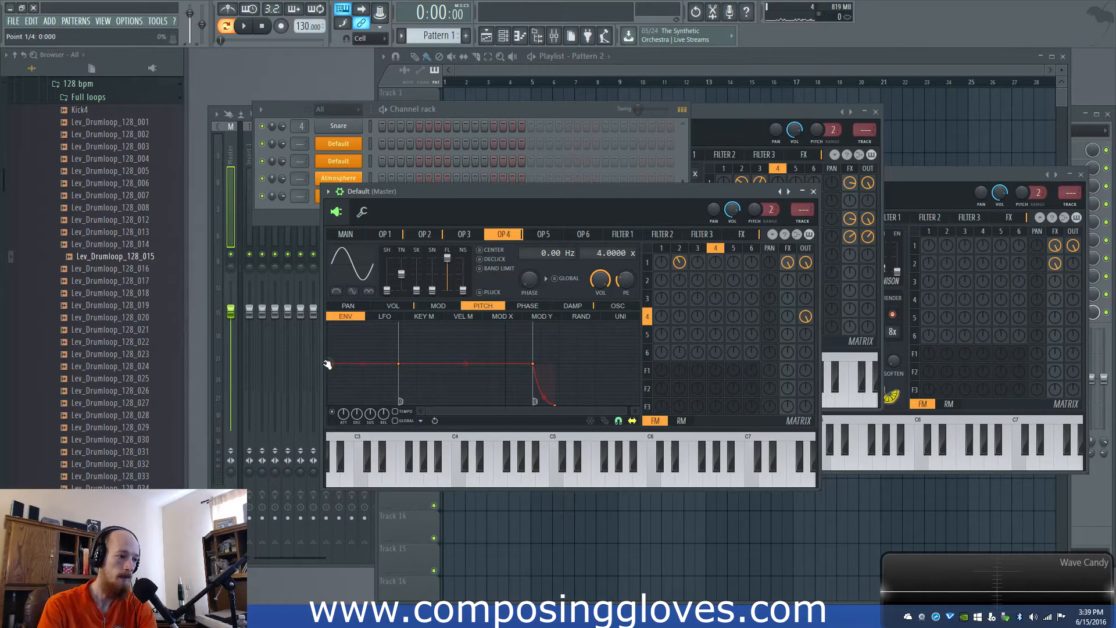
{"action": "right_click", "coordinate": [533, 364]}
{"action": "left_click", "coordinate": [552, 382]}
{"action": "right_click", "coordinate": [556, 406]}
{"action": "left_click", "coordinate": [574, 422]}
Step: Make operator 4's pitch glide from maximum to centre over a longer, gently curved slope, and send the operator to the effects
{"action": "left_click_drag", "start_coordinate": [398, 364], "coordinate": [508, 365]}
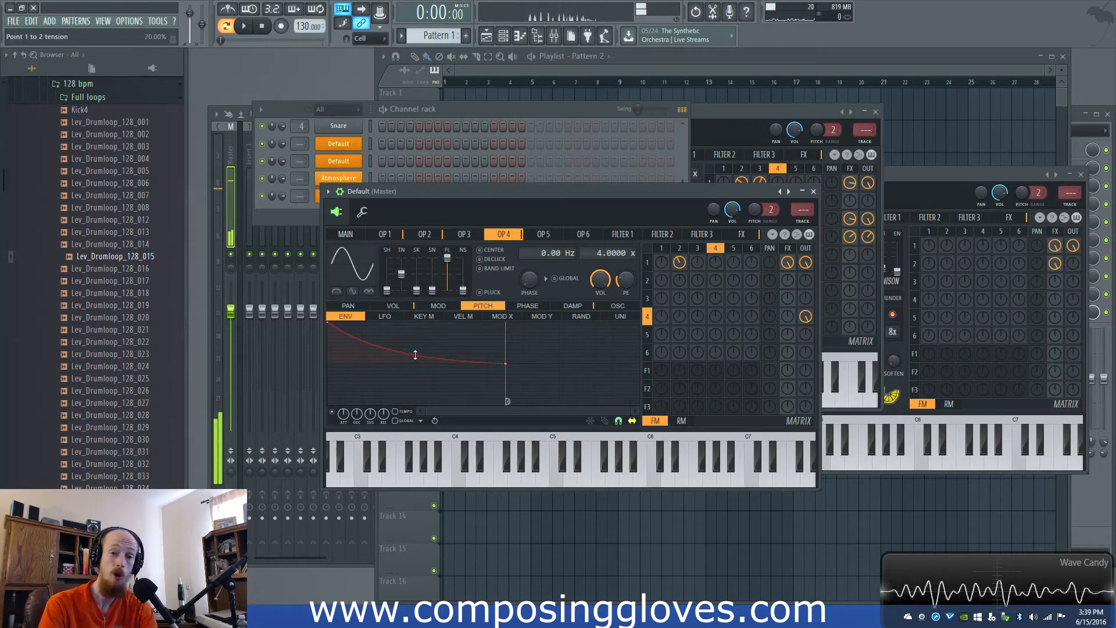
{"action": "left_click_drag", "start_coordinate": [415, 355], "coordinate": [416, 322]}
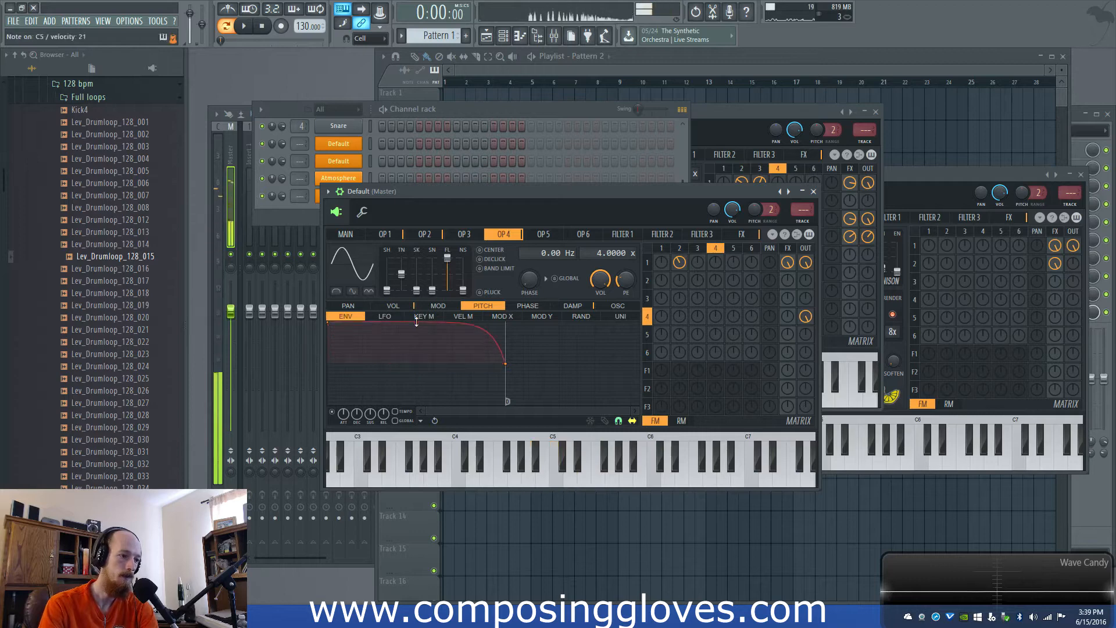
{"action": "left_click_drag", "start_coordinate": [417, 322], "coordinate": [416, 349]}
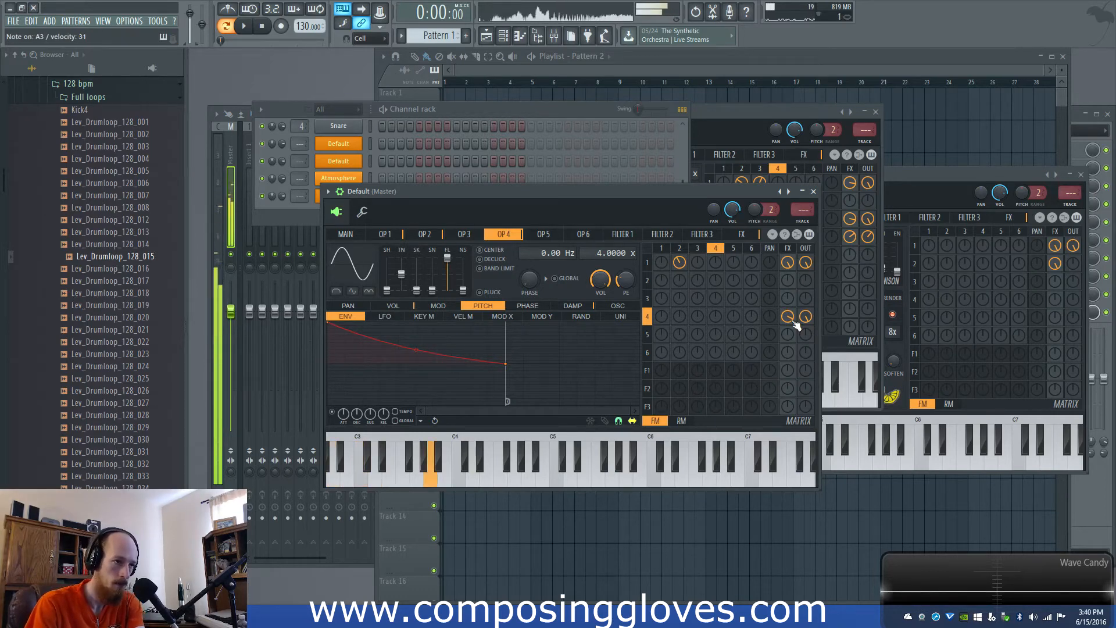
Step: Add another Sytrus channel and move its window clear of the channel rack's edge
{"action": "left_click", "coordinate": [298, 218]}
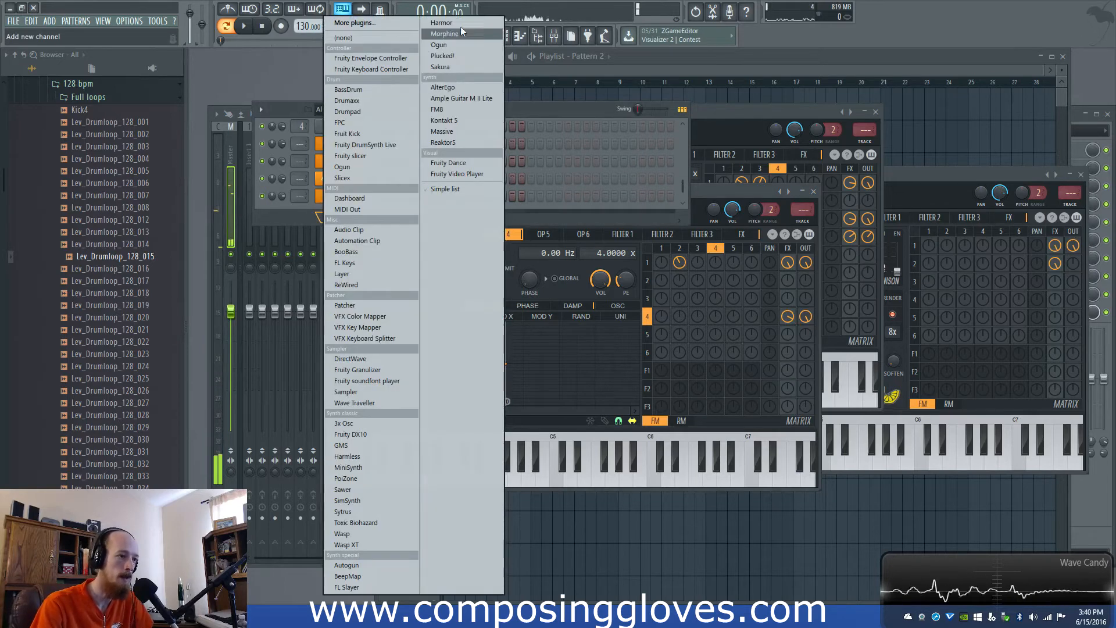
{"action": "left_click", "coordinate": [404, 510]}
{"action": "left_click_drag", "start_coordinate": [460, 112], "coordinate": [542, 111]}
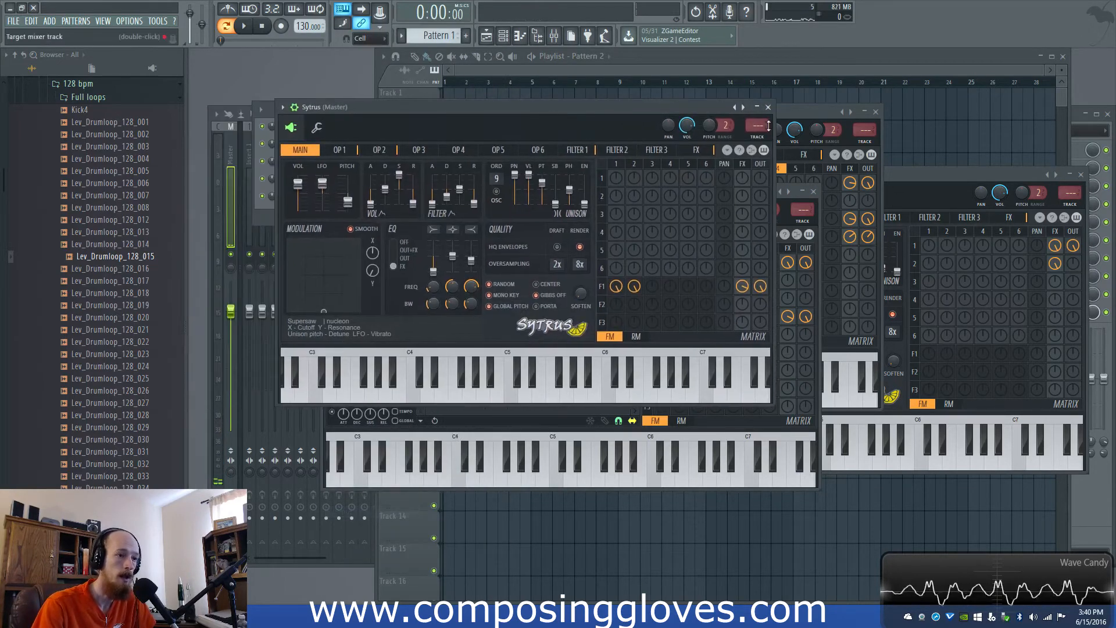
Step: Load the Default preset and set operator 2's frequency ratio to 6.0000x
{"action": "left_click", "coordinate": [743, 107]}
{"action": "left_click", "coordinate": [761, 381]}
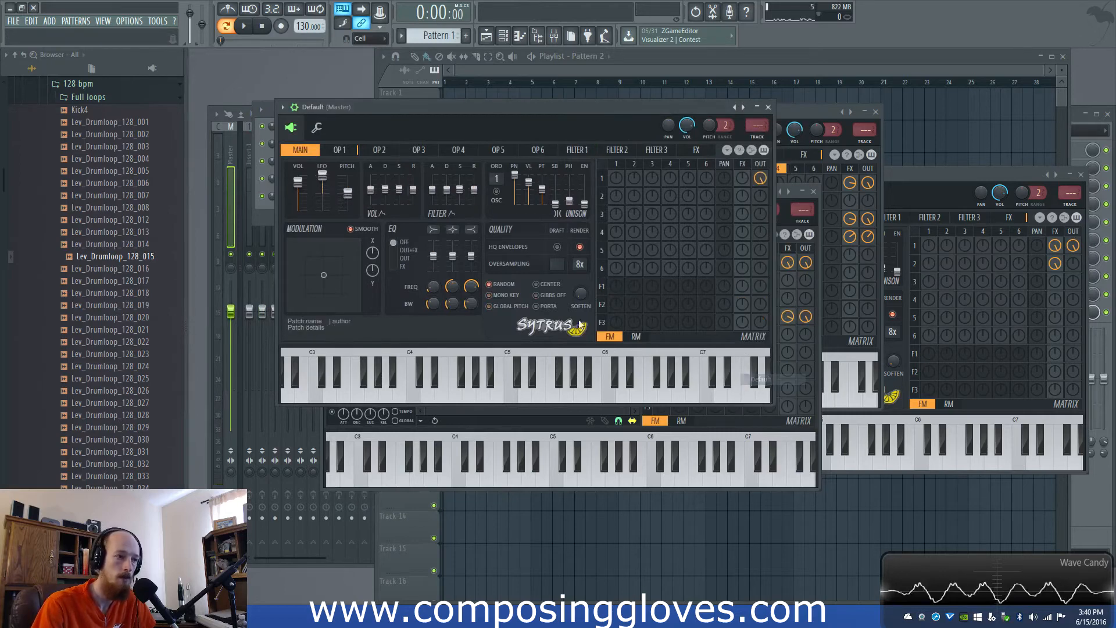
{"action": "left_click", "coordinate": [381, 152]}
{"action": "left_click_drag", "start_coordinate": [555, 169], "coordinate": [554, 162]}
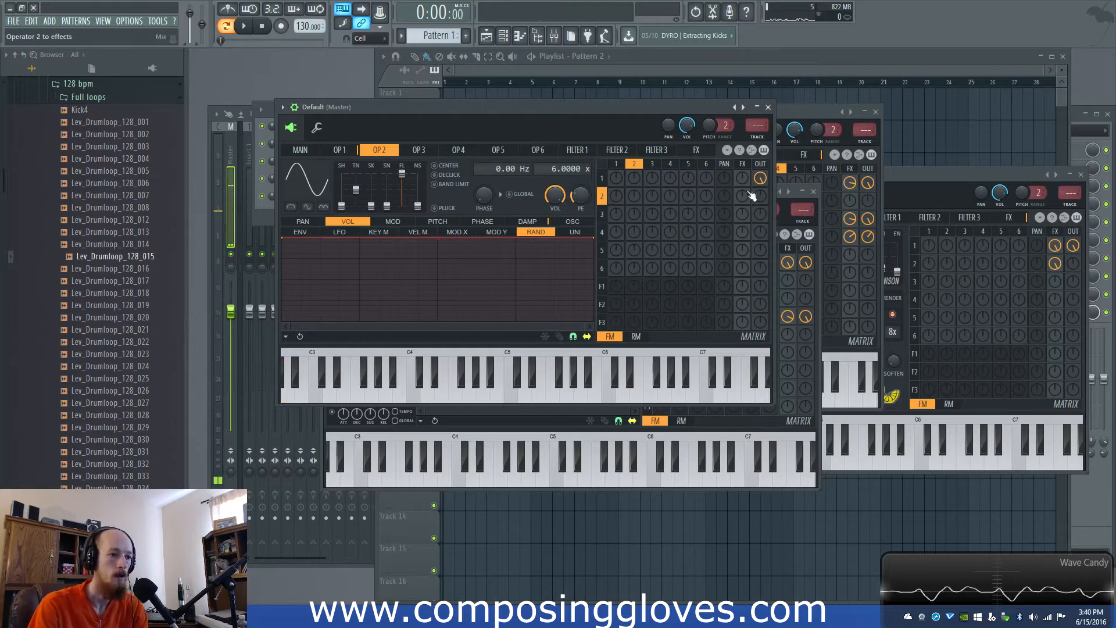
Step: Shape the waveforms of operators 1 and 2 into falling sawtooths
{"action": "left_click", "coordinate": [624, 165]}
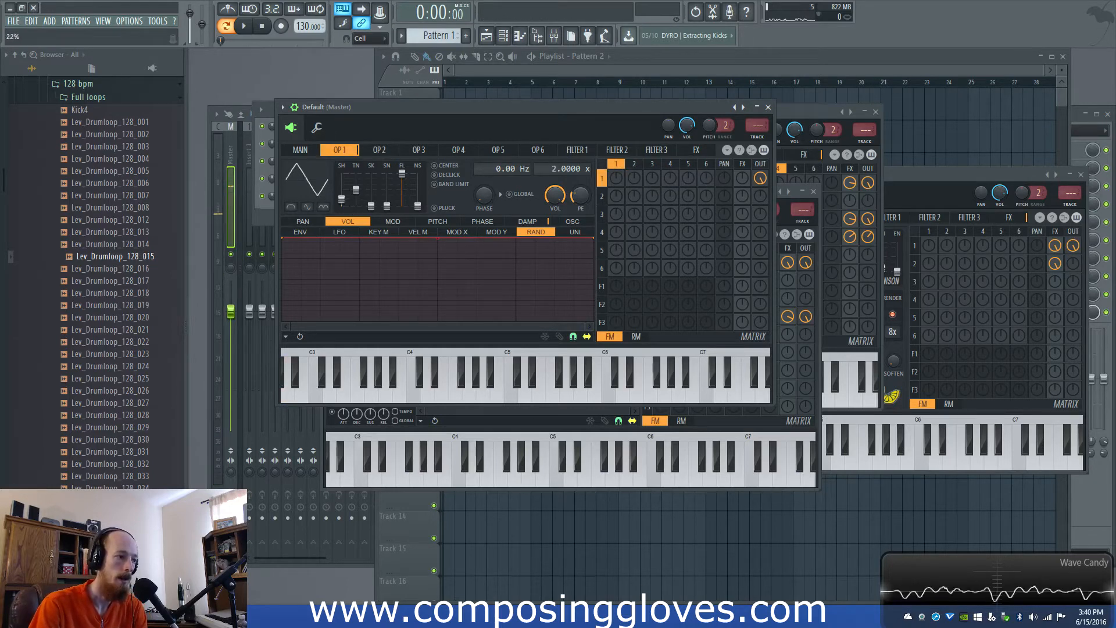
{"action": "left_click", "coordinate": [300, 150]}
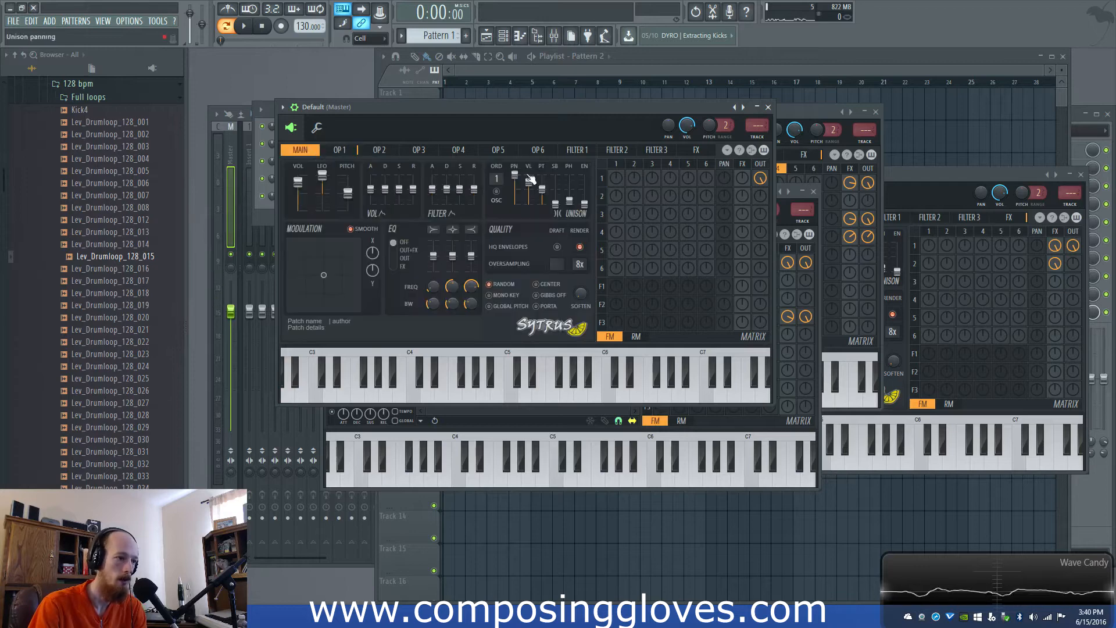
{"action": "left_click", "coordinate": [348, 153]}
{"action": "left_click", "coordinate": [303, 154]}
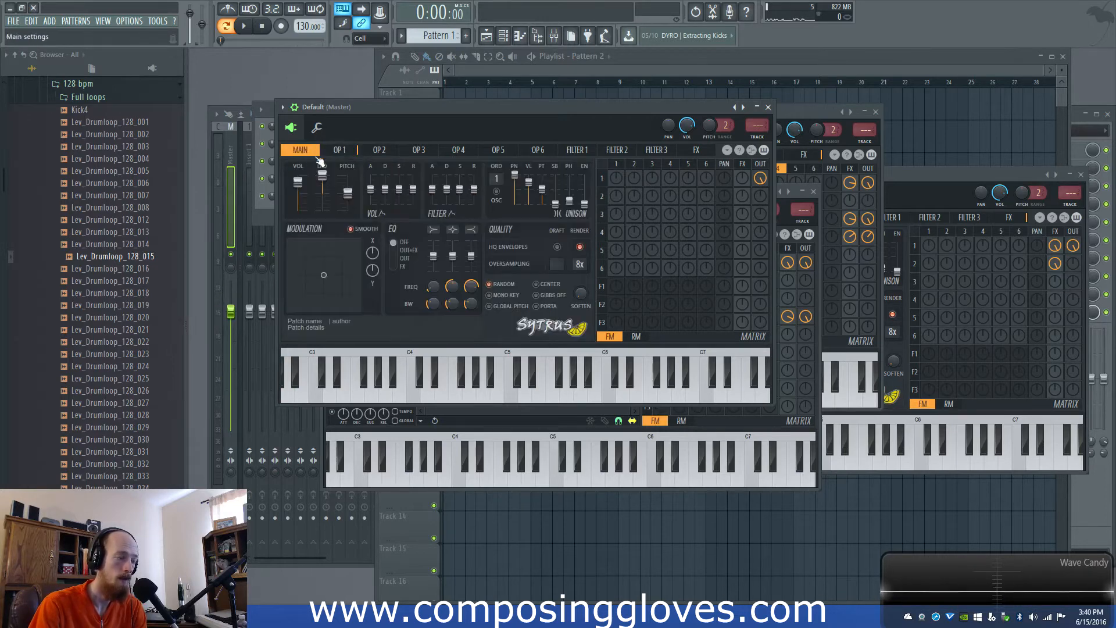
{"action": "left_click", "coordinate": [375, 151]}
{"action": "left_click", "coordinate": [342, 189]}
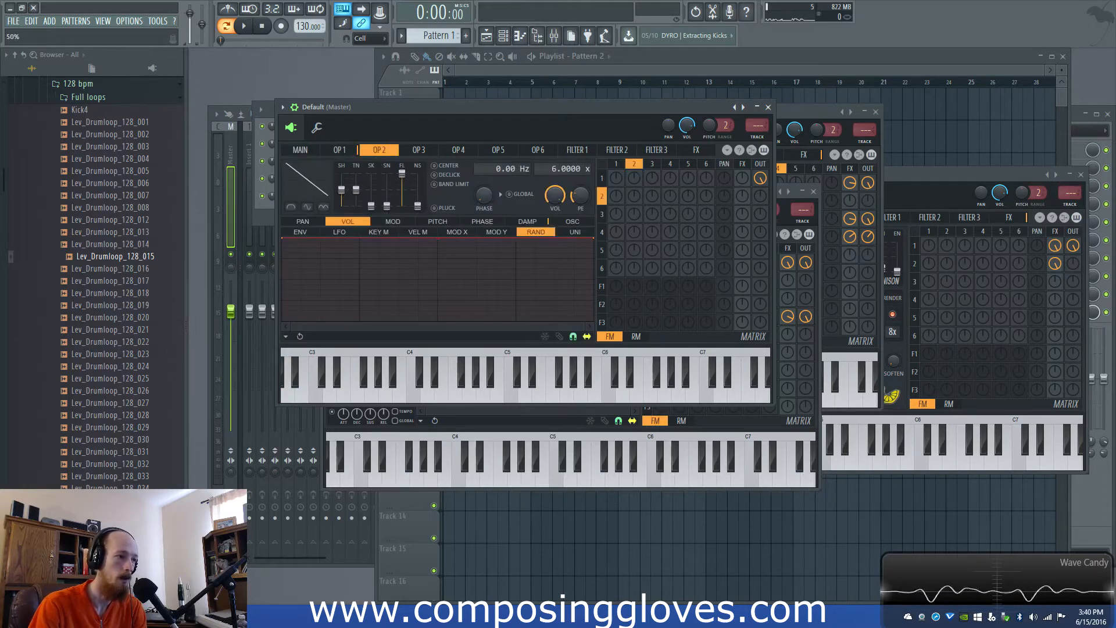
Step: Set the unison order to 4 and send operators 1 and 2 only to the effects, removing operator 1 from the output
{"action": "left_click", "coordinate": [300, 150]}
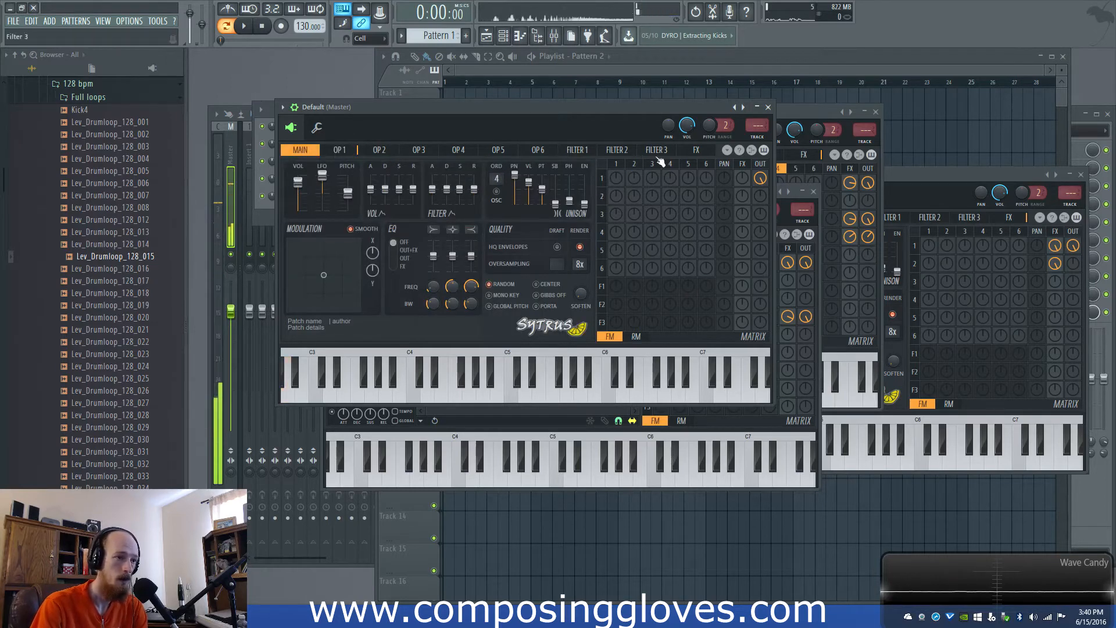
{"action": "left_click", "coordinate": [742, 178]}
{"action": "left_click", "coordinate": [743, 196]}
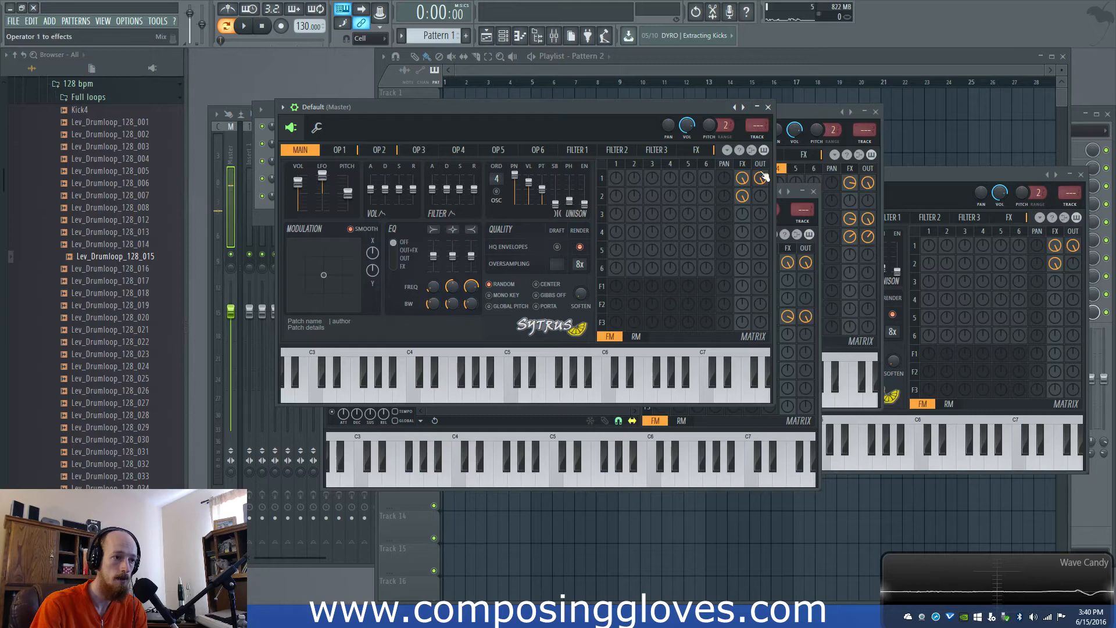
{"action": "left_click", "coordinate": [602, 178]}
{"action": "left_click", "coordinate": [603, 201]}
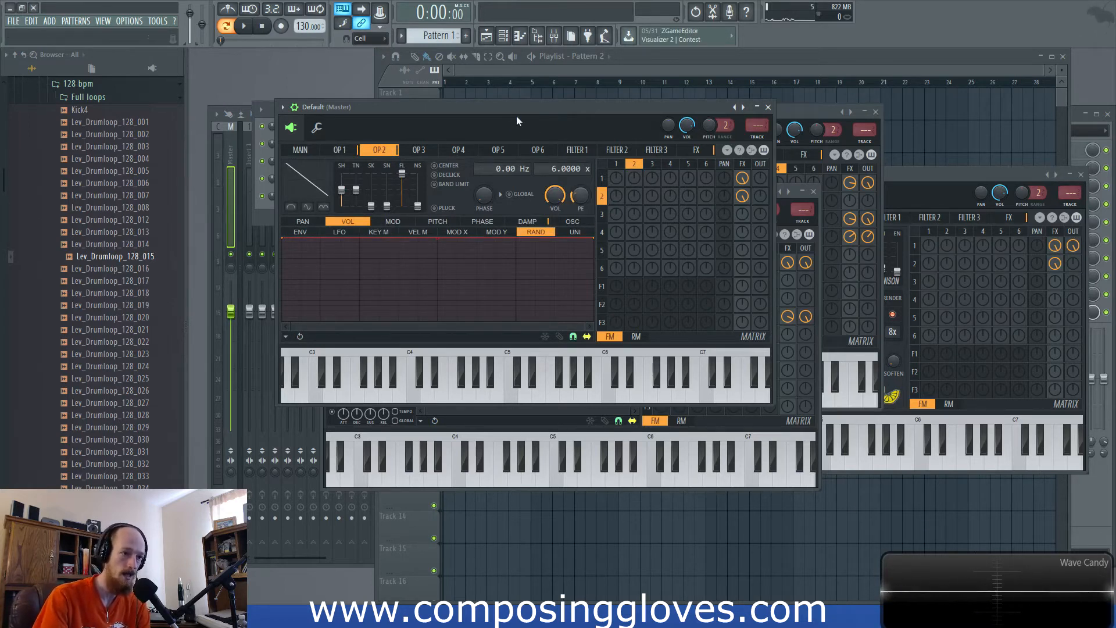
Step: Enable the reverb in the effects section and lengthen its decay to 6.0 seconds
{"action": "left_click", "coordinate": [695, 150]}
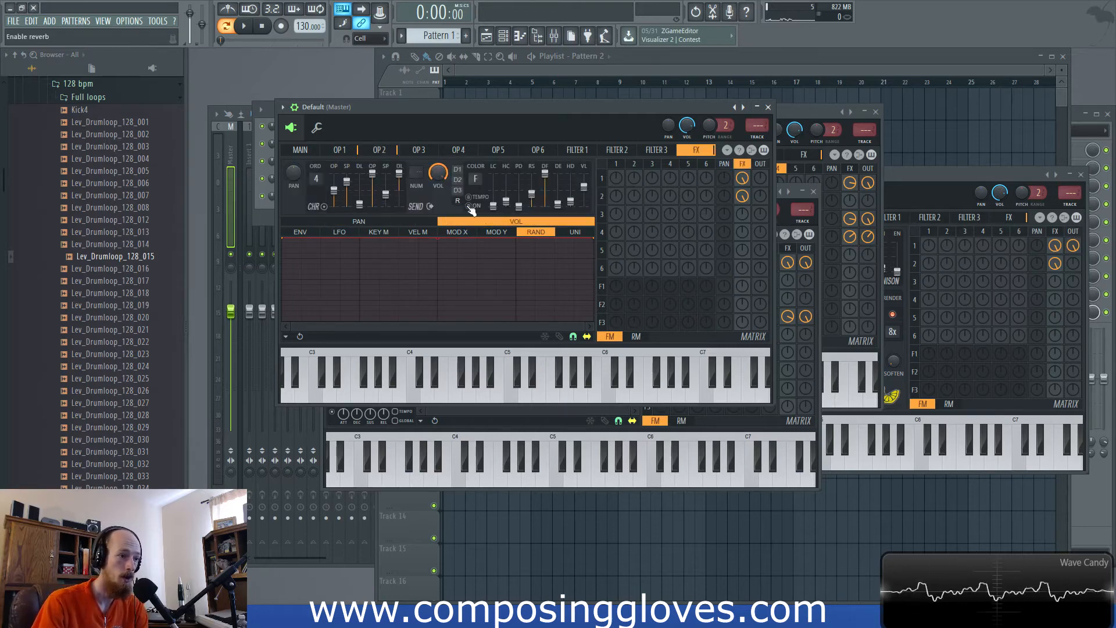
{"action": "left_click", "coordinate": [468, 206]}
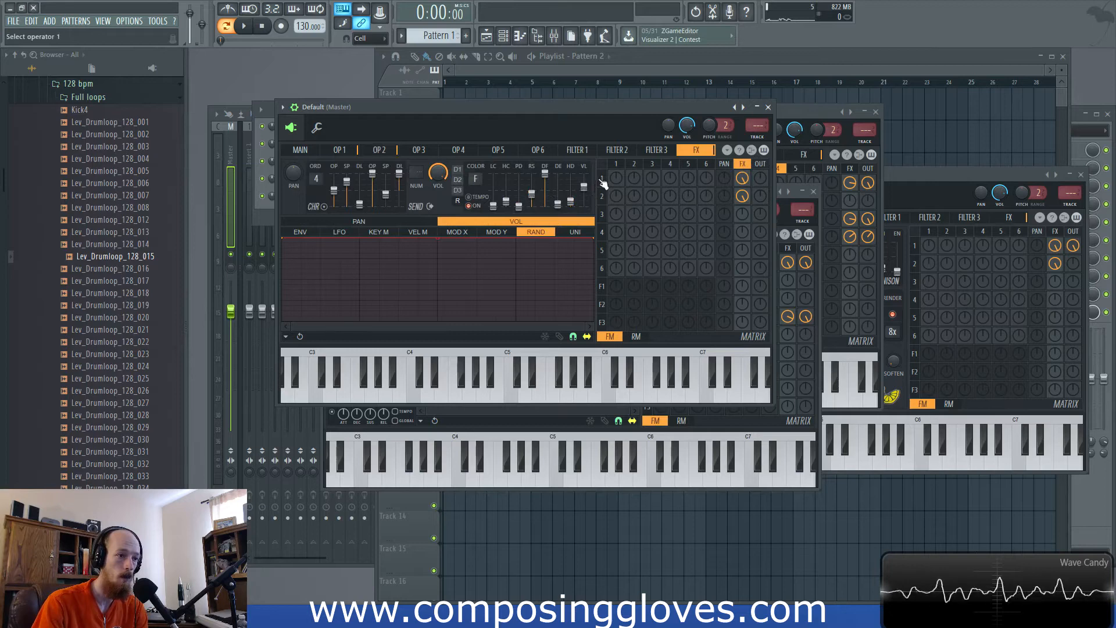
{"action": "left_click", "coordinate": [603, 196]}
{"action": "left_click", "coordinate": [703, 151]}
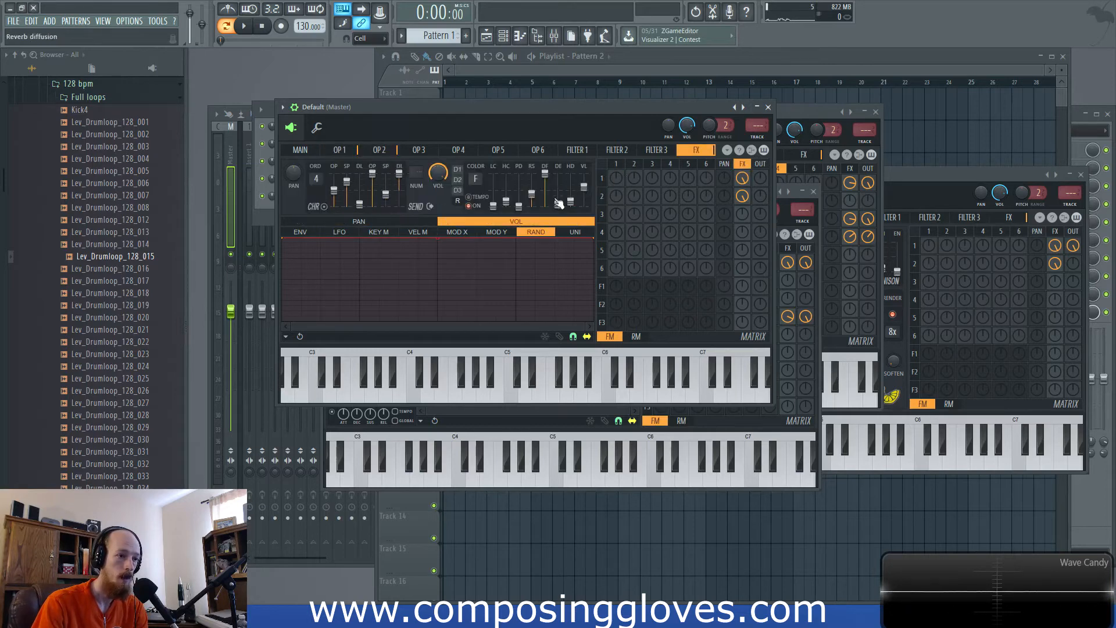
{"action": "left_click_drag", "start_coordinate": [558, 203], "coordinate": [557, 197]}
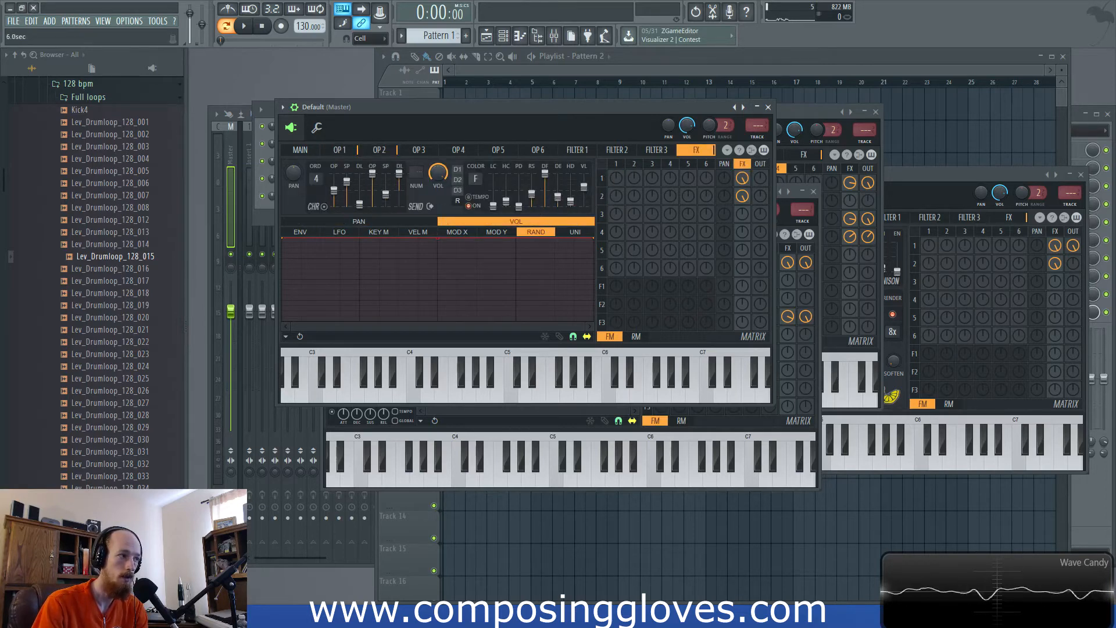
Step: Enable the volume envelopes of operators 1 and 2, shortening each attack and lowering its peak to the sustain level
{"action": "left_click", "coordinate": [340, 150]}
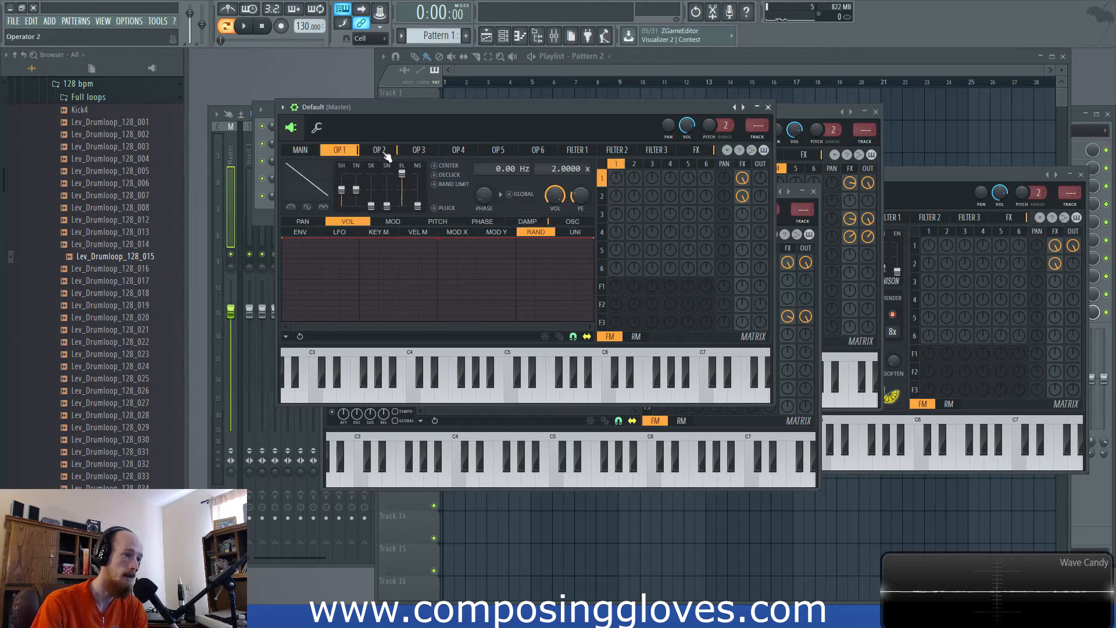
{"action": "left_click", "coordinate": [381, 150]}
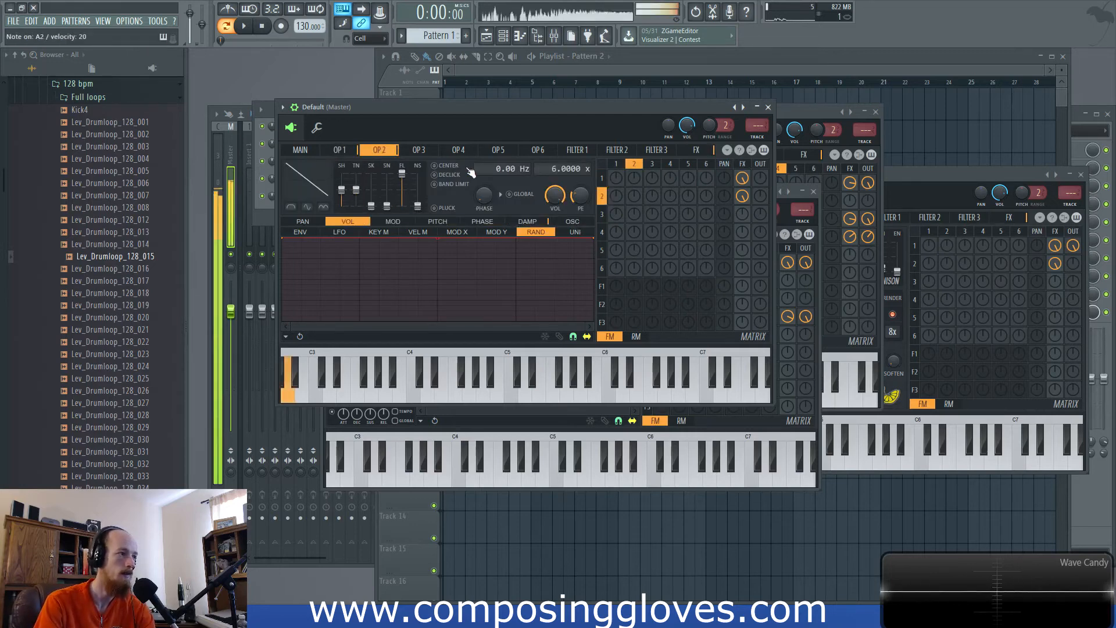
{"action": "left_click", "coordinate": [332, 231]}
{"action": "left_click", "coordinate": [334, 239]}
{"action": "left_click", "coordinate": [313, 235]}
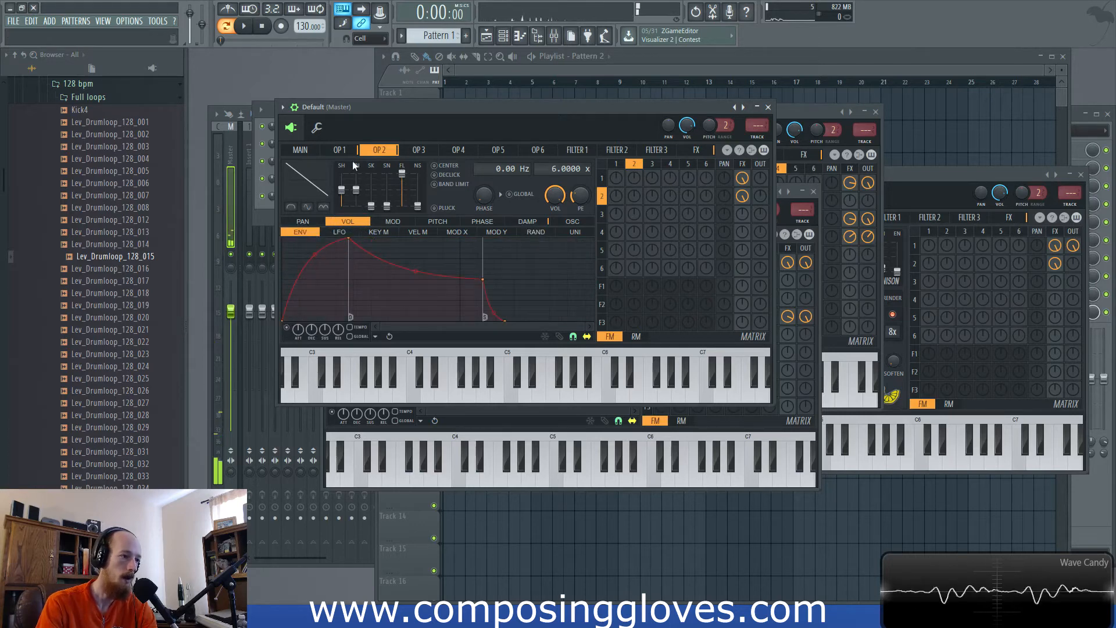
{"action": "left_click", "coordinate": [339, 150]}
{"action": "left_click_drag", "start_coordinate": [354, 241], "coordinate": [306, 256]}
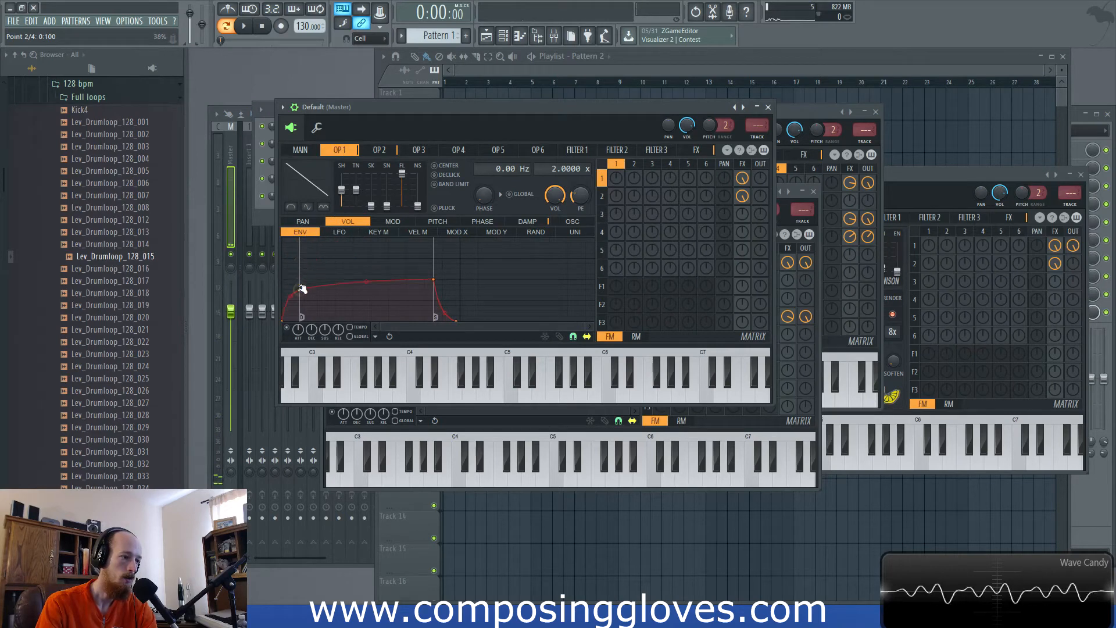
{"action": "left_click", "coordinate": [373, 152]}
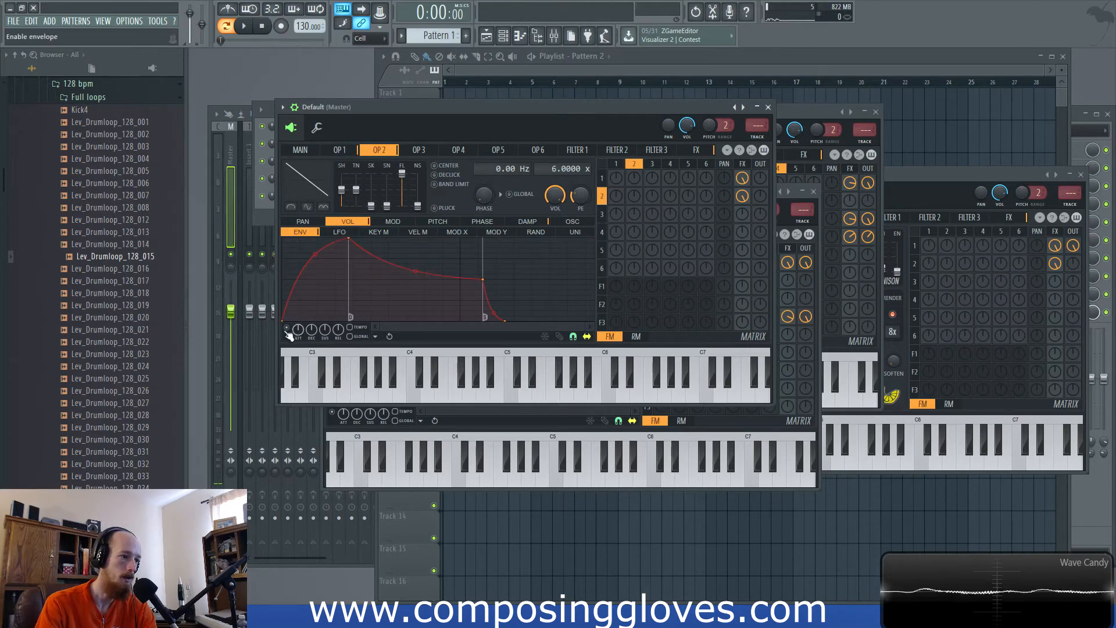
{"action": "left_click_drag", "start_coordinate": [354, 241], "coordinate": [299, 280]}
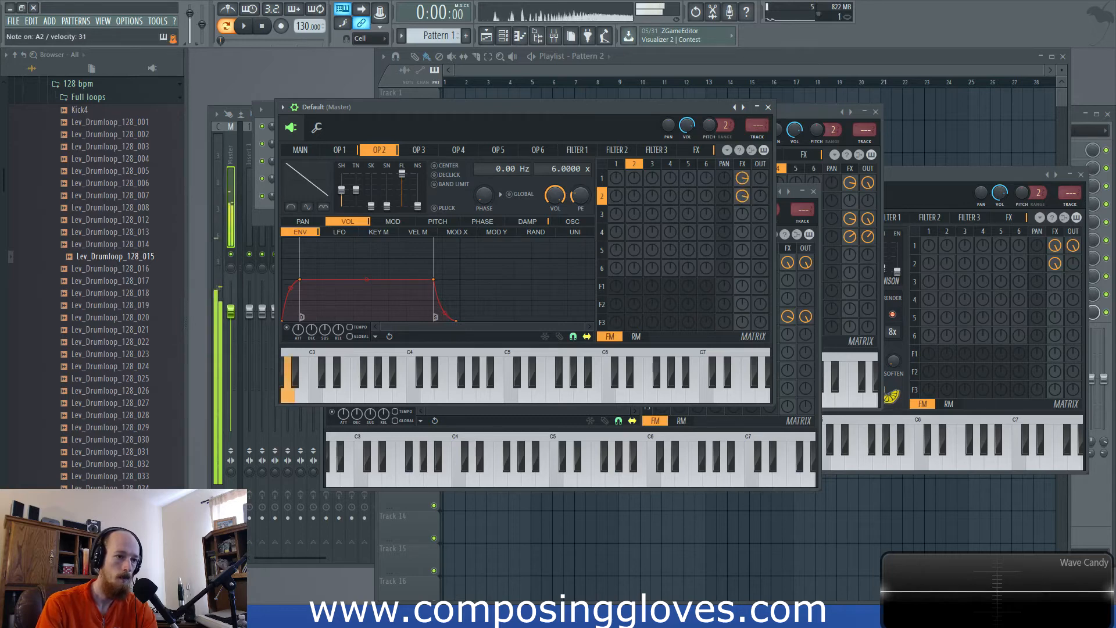
Step: Route operators 1 and 2 to the output at a partial level and change both to sine waves
{"action": "left_click_drag", "start_coordinate": [760, 200], "coordinate": [760, 198]}
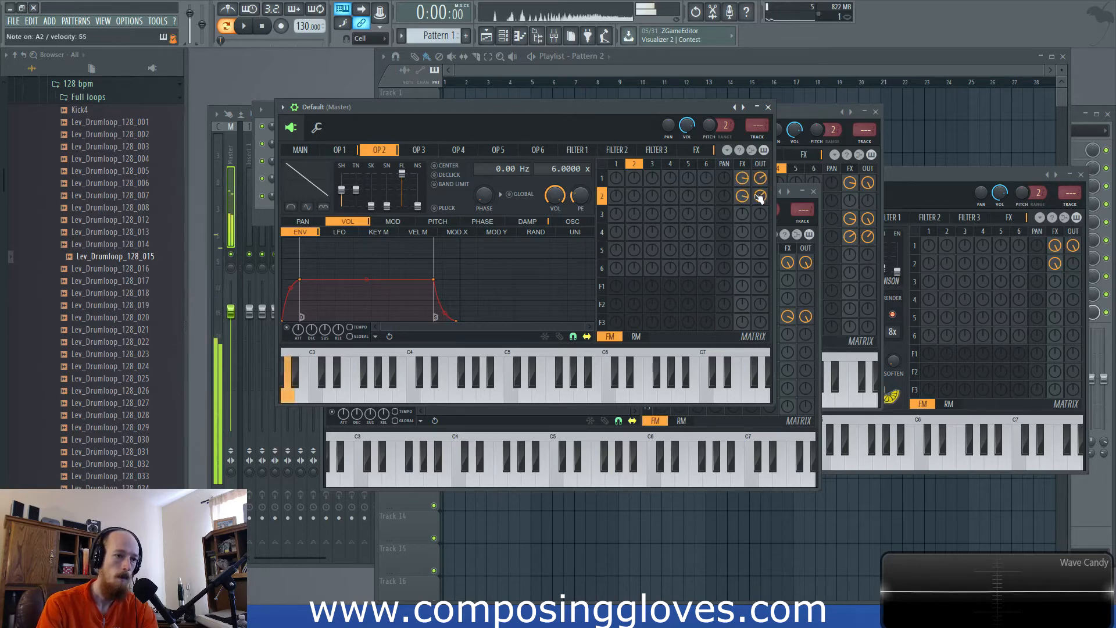
{"action": "left_click", "coordinate": [620, 176]}
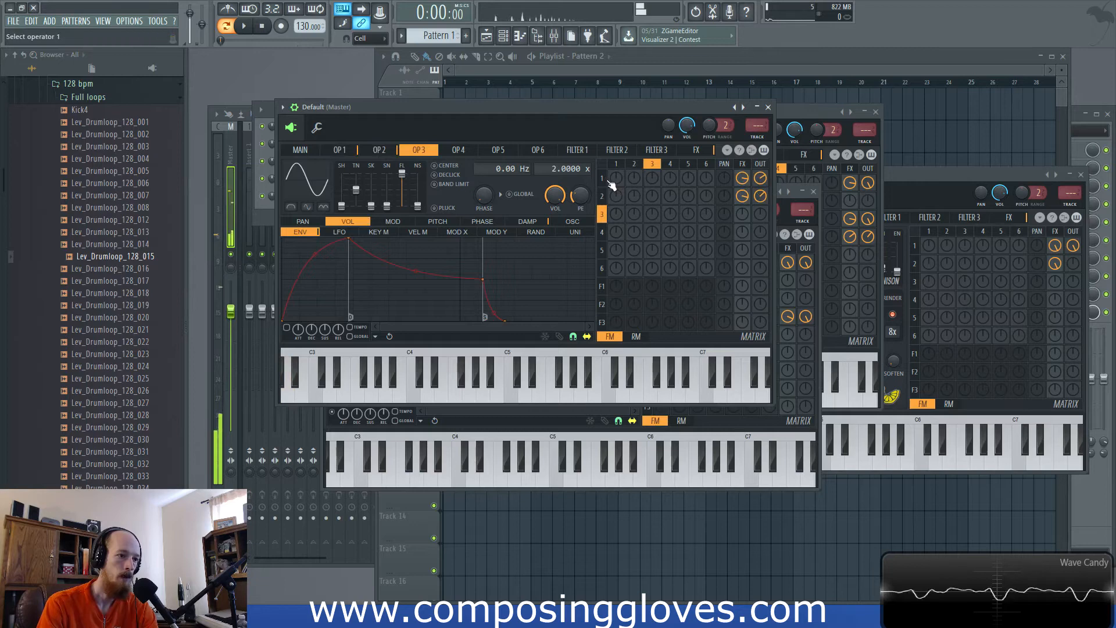
{"action": "left_click", "coordinate": [615, 196]}
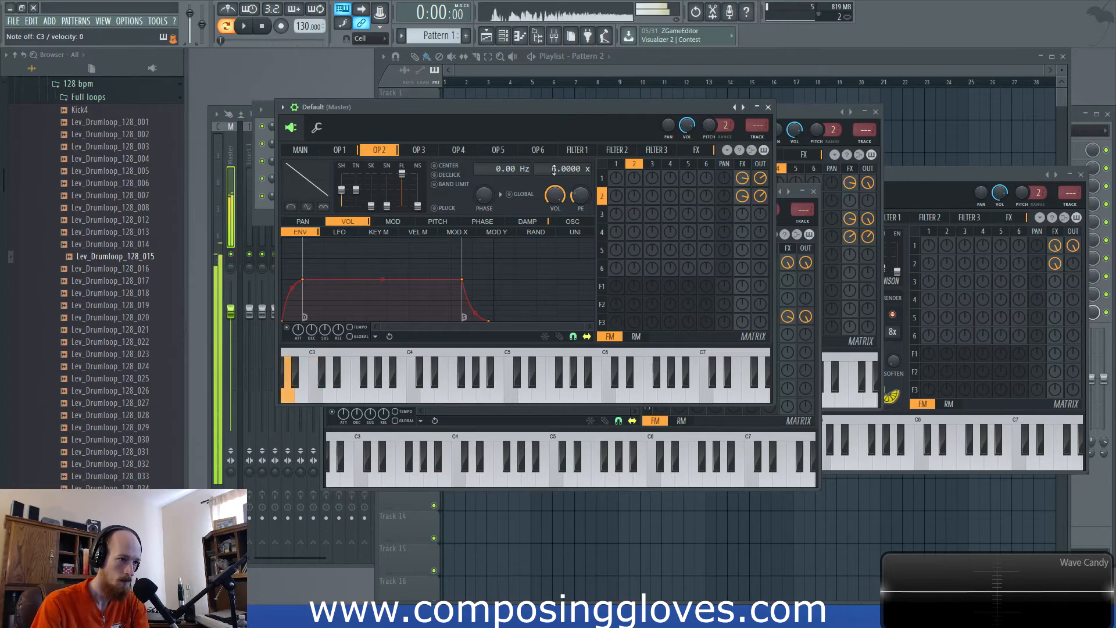
{"action": "left_click", "coordinate": [355, 156]}
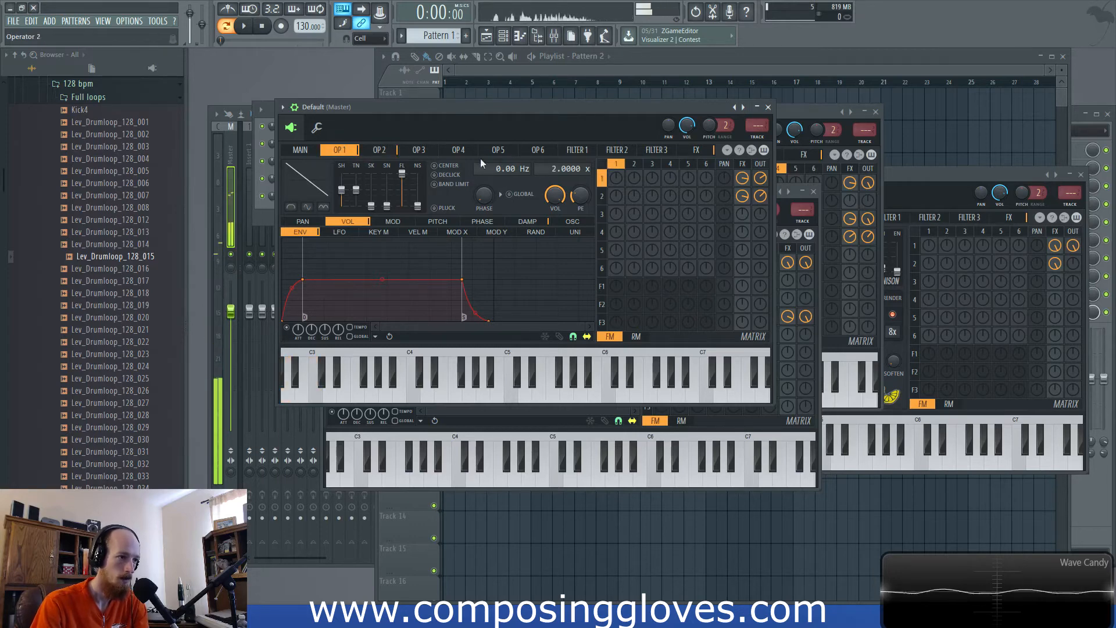
{"action": "left_click", "coordinate": [378, 150]}
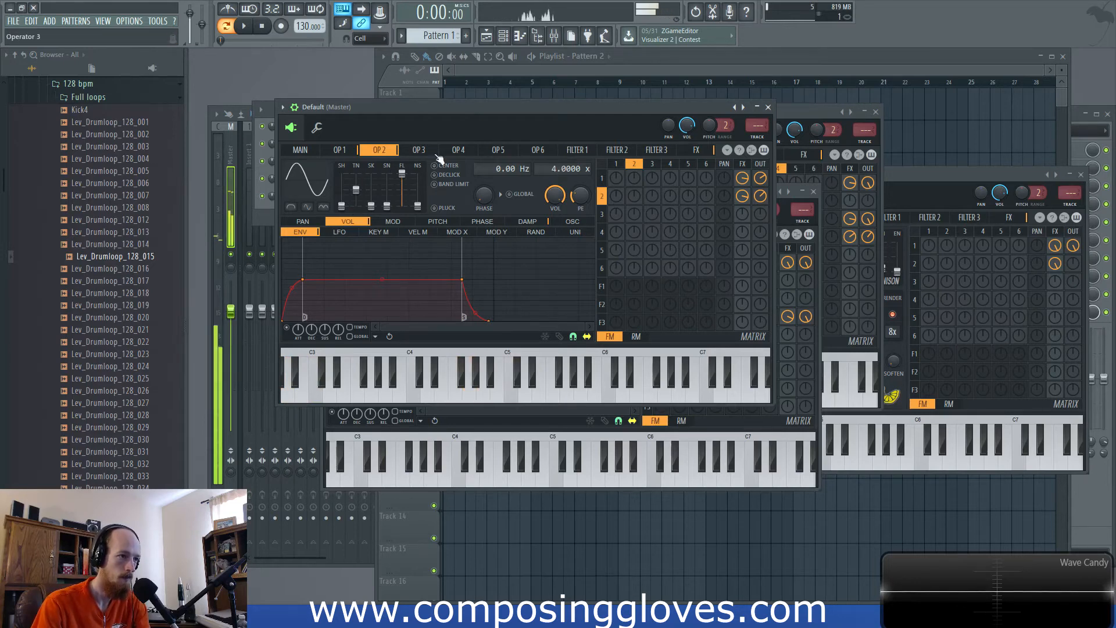
Step: Give operator 2 a frequency ratio of 2.0000x and a frequency offset of 875 Hz
{"action": "left_click", "coordinate": [419, 150]}
{"action": "left_click", "coordinate": [382, 151]}
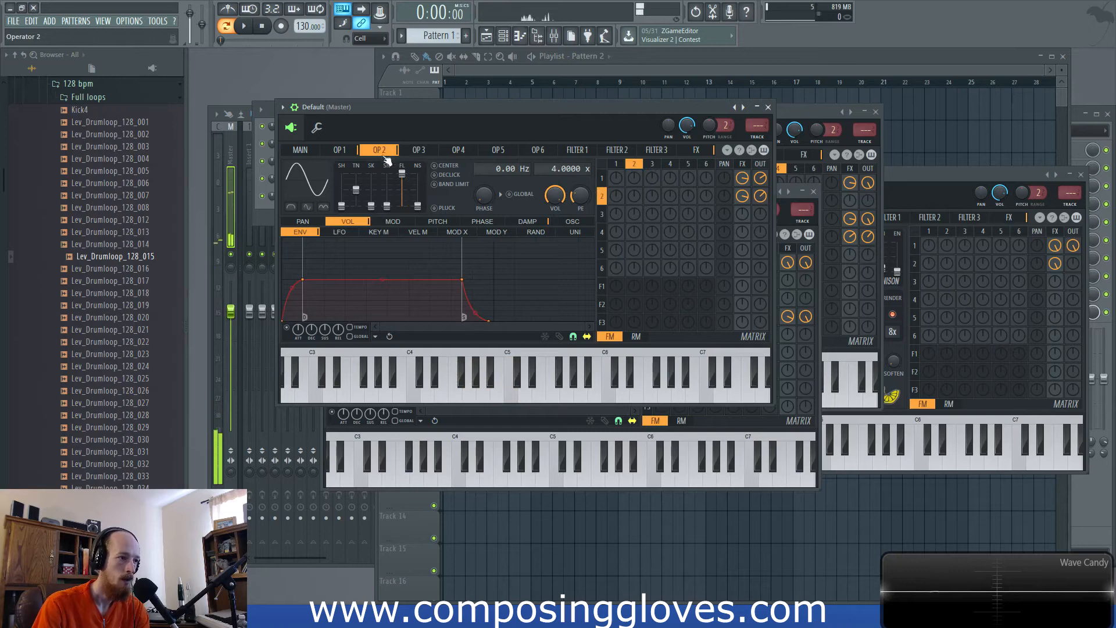
{"action": "left_click_drag", "start_coordinate": [554, 169], "coordinate": [554, 177]}
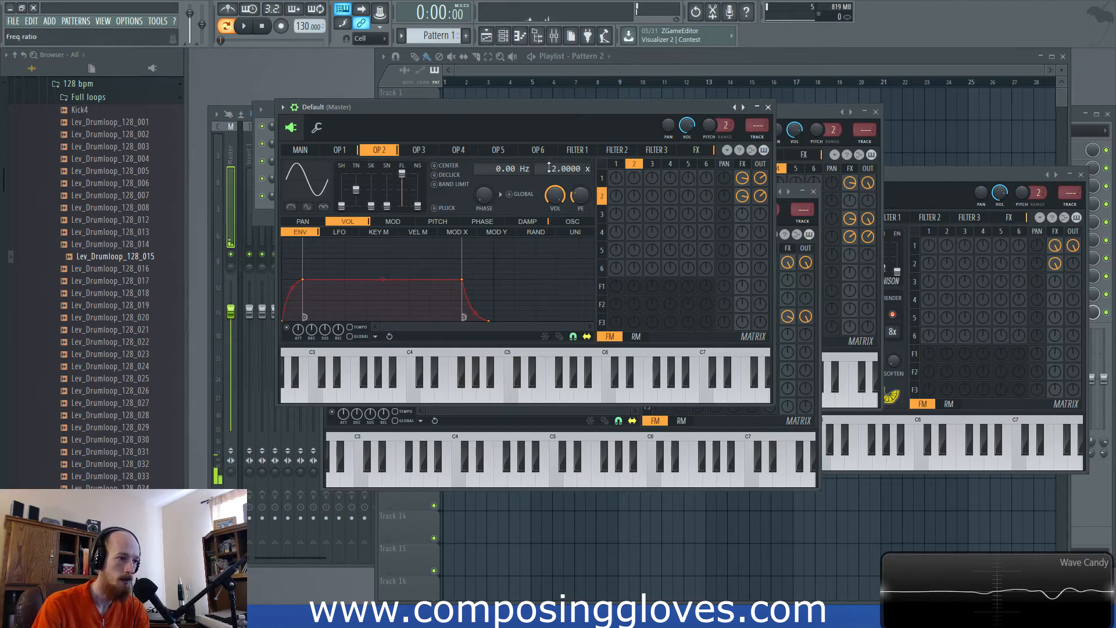
{"action": "left_click_drag", "start_coordinate": [498, 170], "coordinate": [499, 156]}
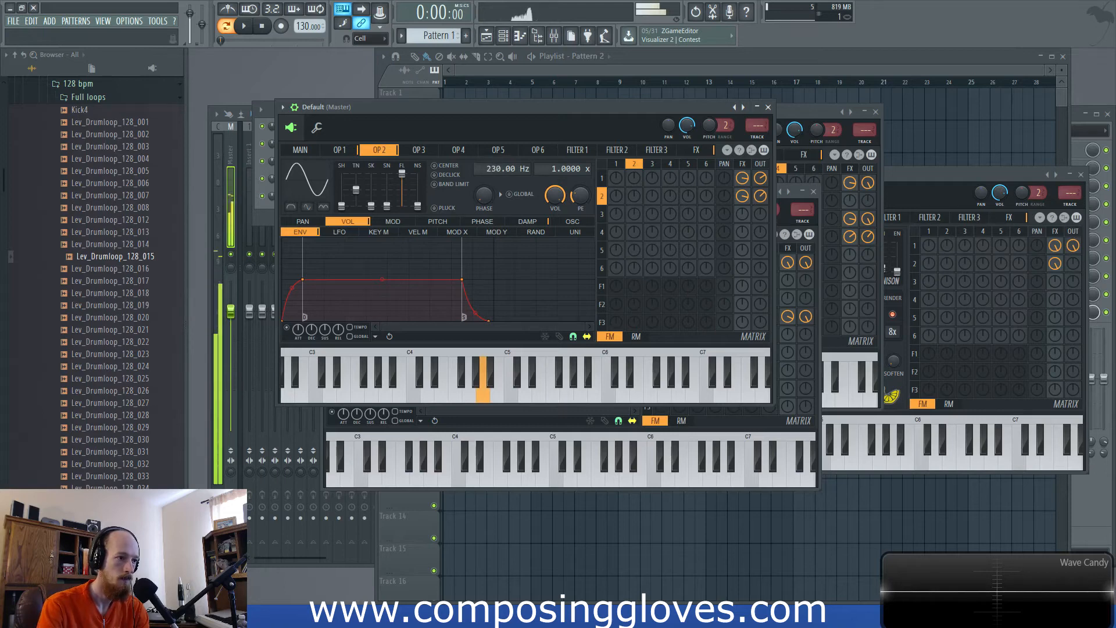
{"action": "left_click_drag", "start_coordinate": [495, 170], "coordinate": [494, 152]}
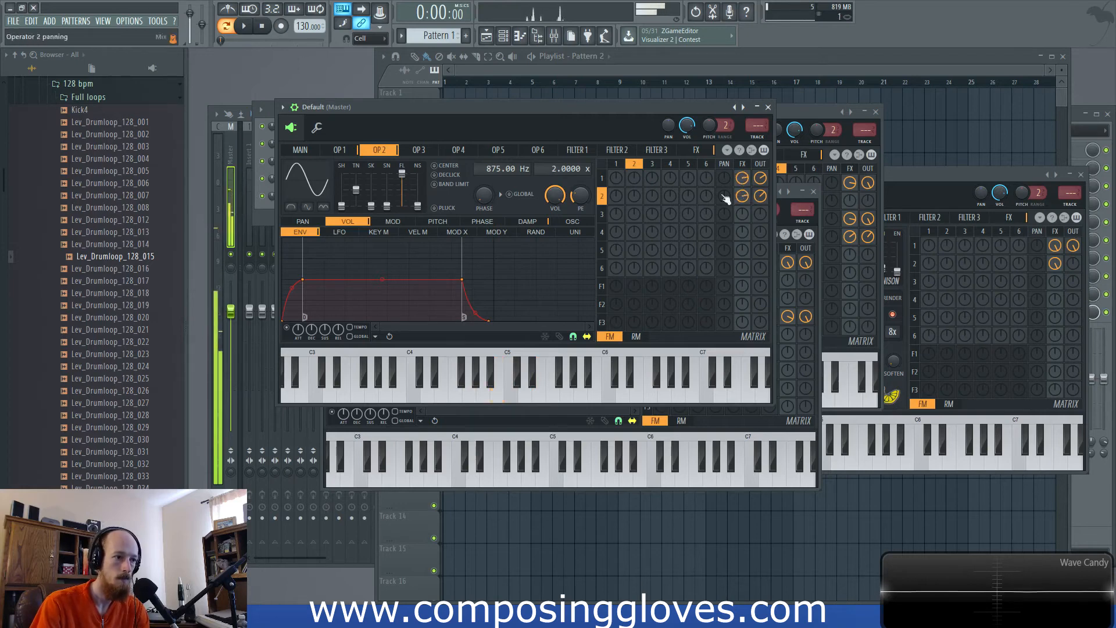
Step: Bring operator 3 into the output and effects with a short-attack volume envelope and a 230 Hz frequency offset
{"action": "left_click", "coordinate": [409, 153]}
{"action": "left_click_drag", "start_coordinate": [761, 215], "coordinate": [760, 157]}
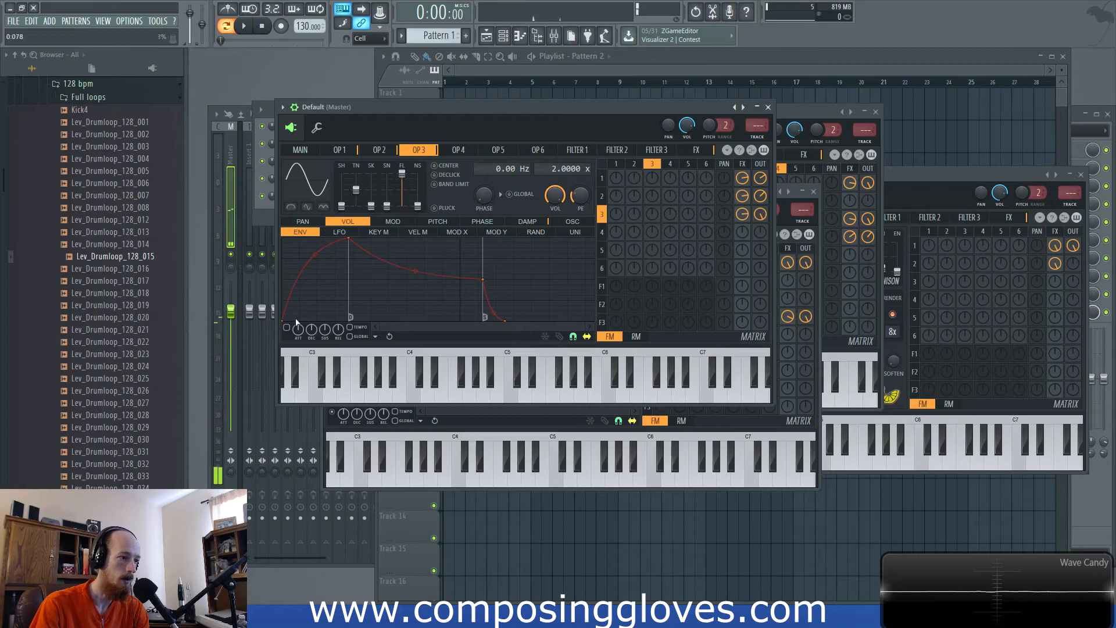
{"action": "left_click_drag", "start_coordinate": [348, 239], "coordinate": [300, 258]}
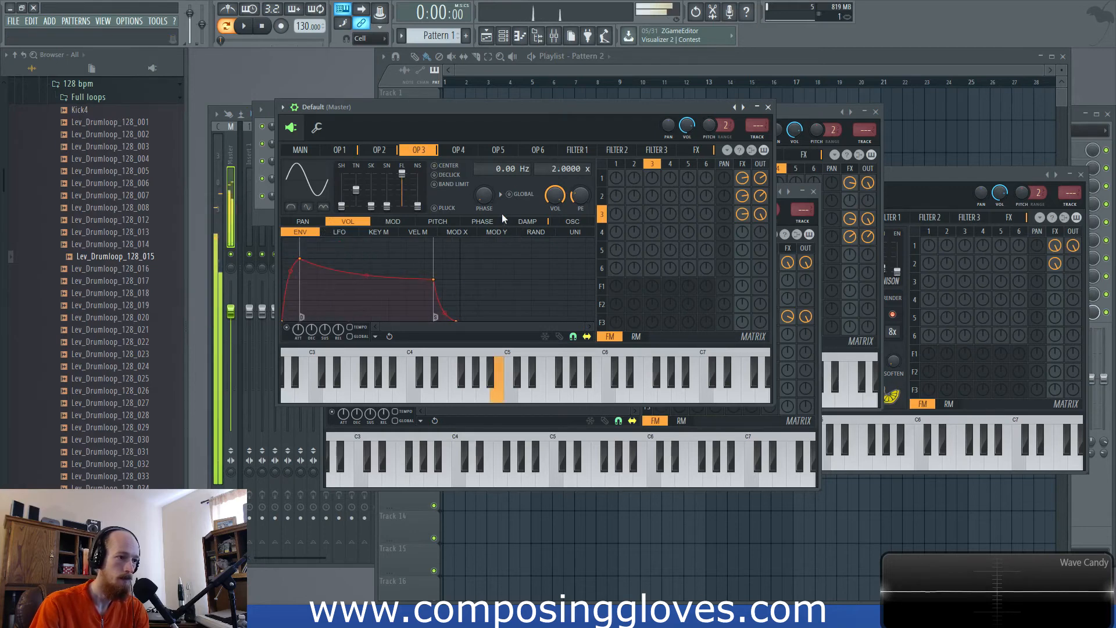
{"action": "left_click_drag", "start_coordinate": [511, 169], "coordinate": [510, 137]}
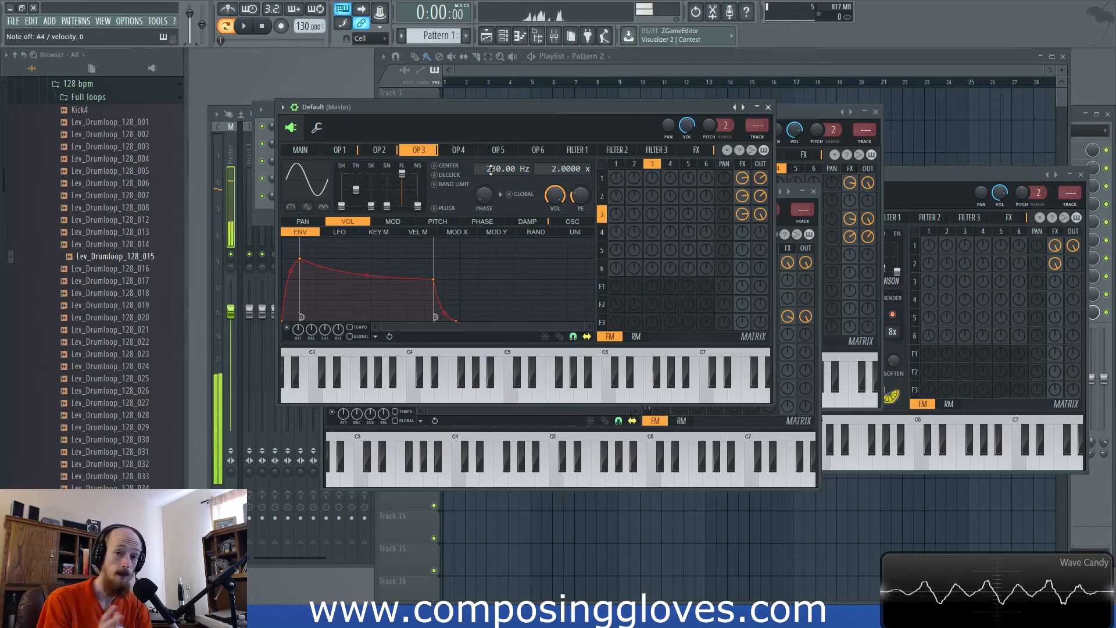
Step: Compare the frequency offsets and ratios of operators 1, 2 and 3
{"action": "key", "text": "KP_Add"}
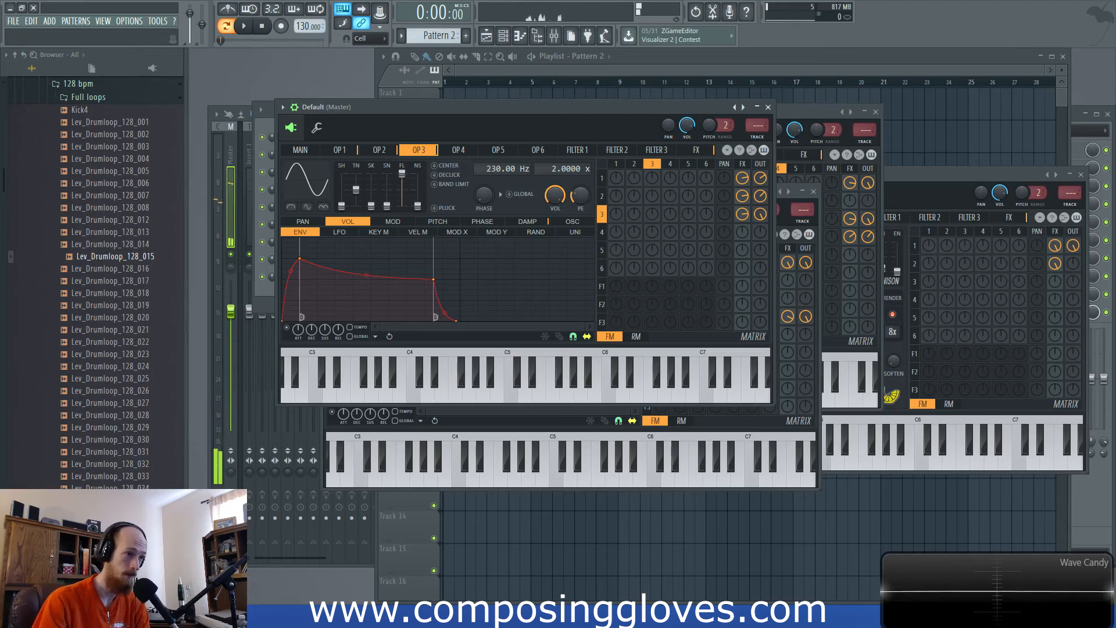
{"action": "left_click", "coordinate": [388, 154]}
{"action": "left_click", "coordinate": [342, 153]}
{"action": "left_click", "coordinate": [382, 153]}
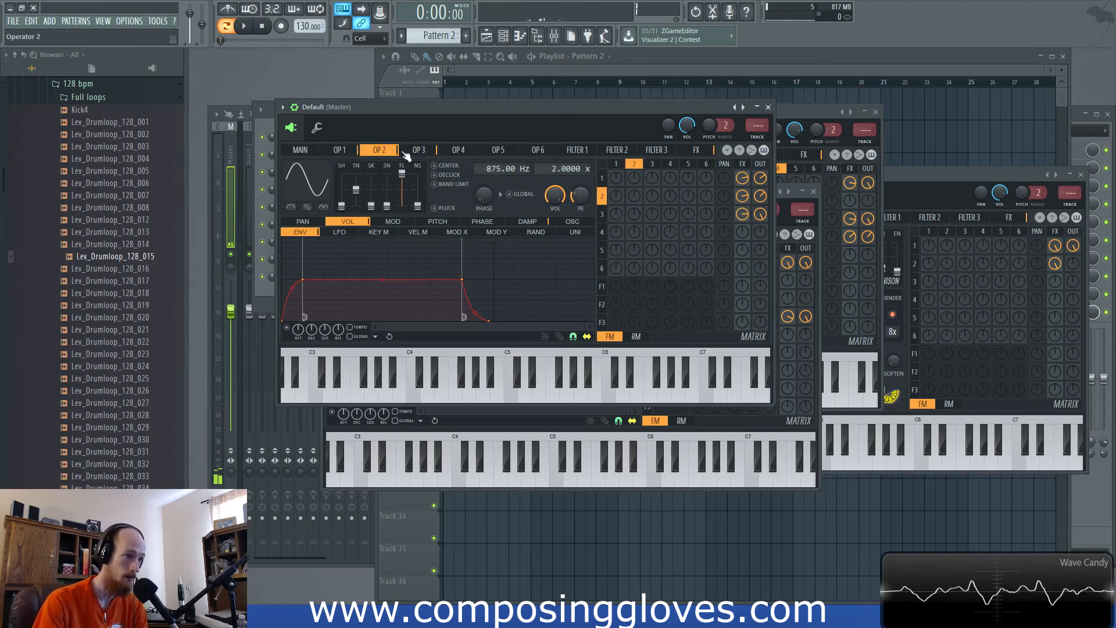
{"action": "left_click", "coordinate": [418, 151]}
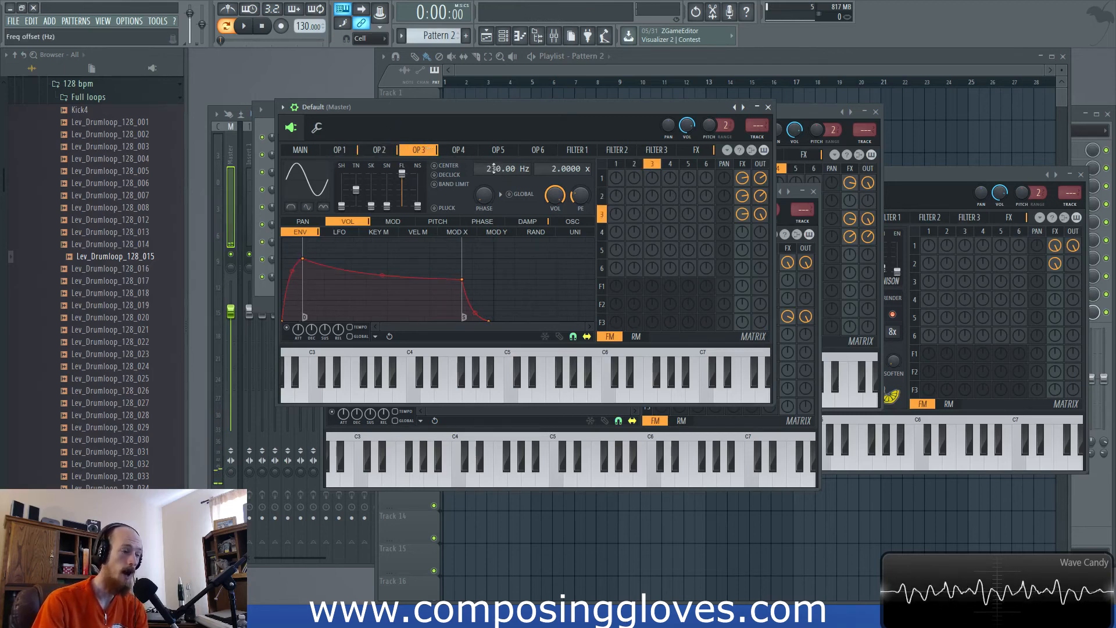
{"action": "left_click", "coordinate": [385, 155]}
{"action": "left_click", "coordinate": [344, 150]}
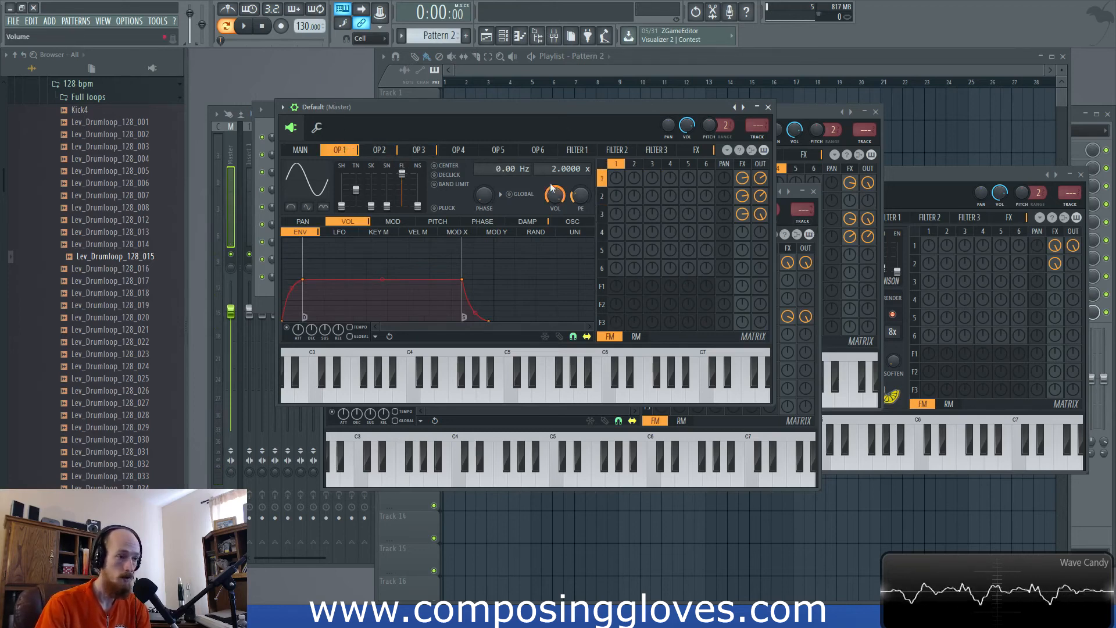
Step: Review the synth's main settings and operator 3's frequency offset, ratio and volume envelope
{"action": "left_click", "coordinate": [419, 152]}
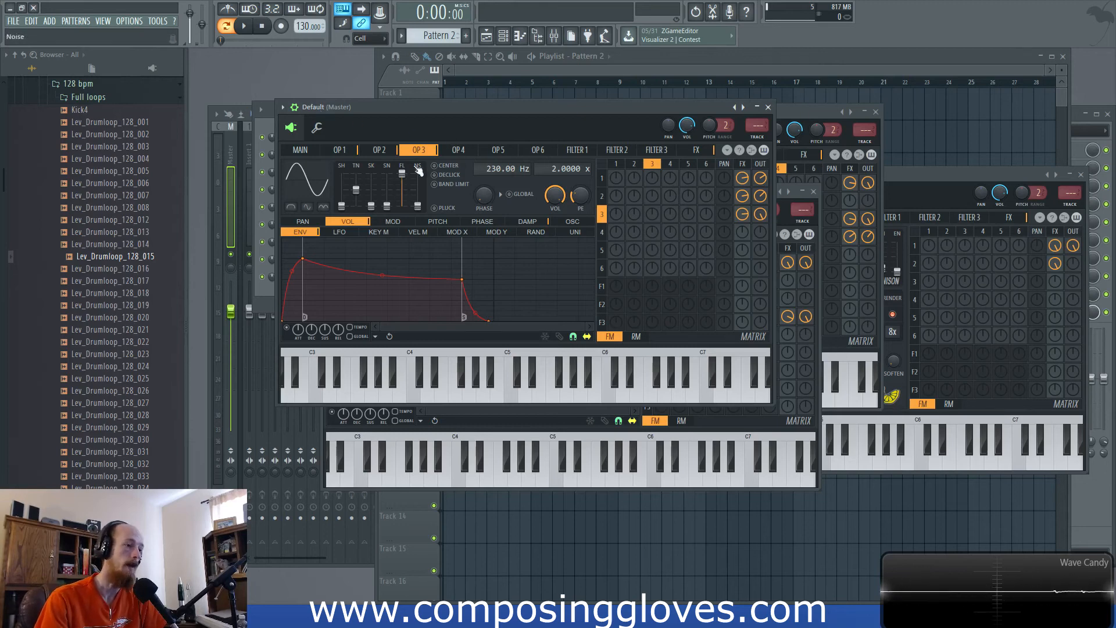
{"action": "left_click", "coordinate": [300, 152]}
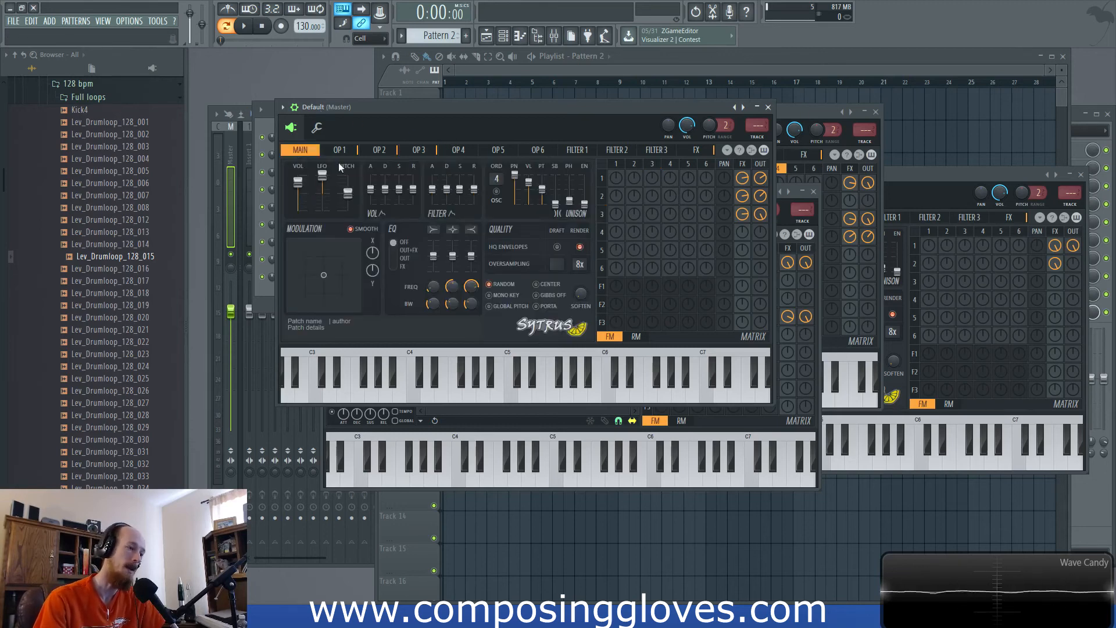
{"action": "left_click", "coordinate": [387, 153]}
{"action": "left_click", "coordinate": [403, 154]}
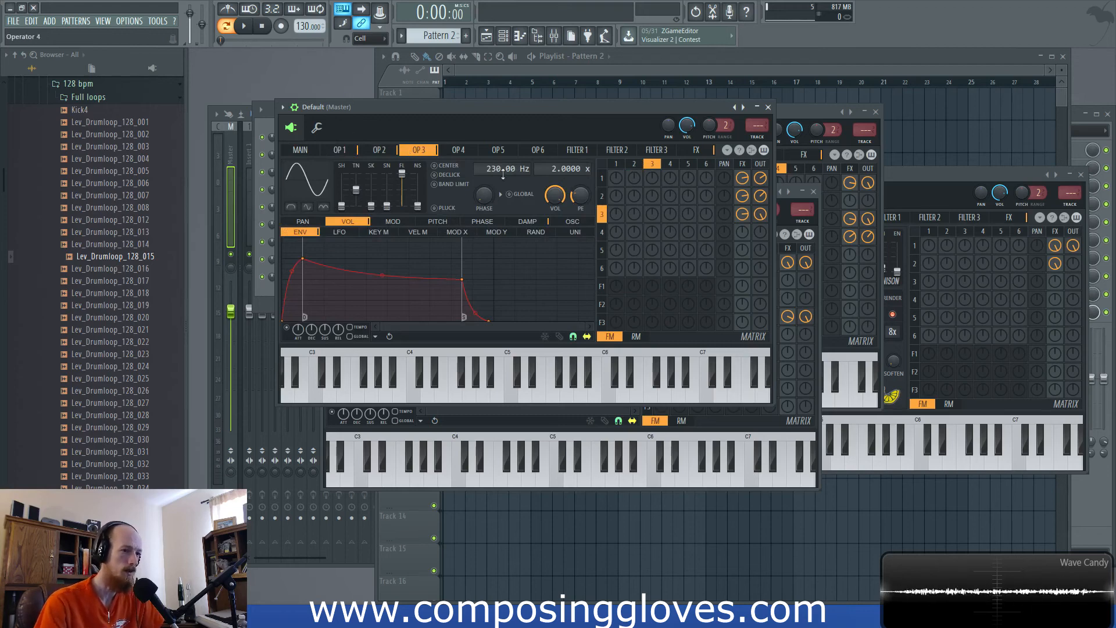
Step: Add a 3x Osc channel to the channel rack to show its oscillators and coarse pitch controls
{"action": "key", "text": "F6"}
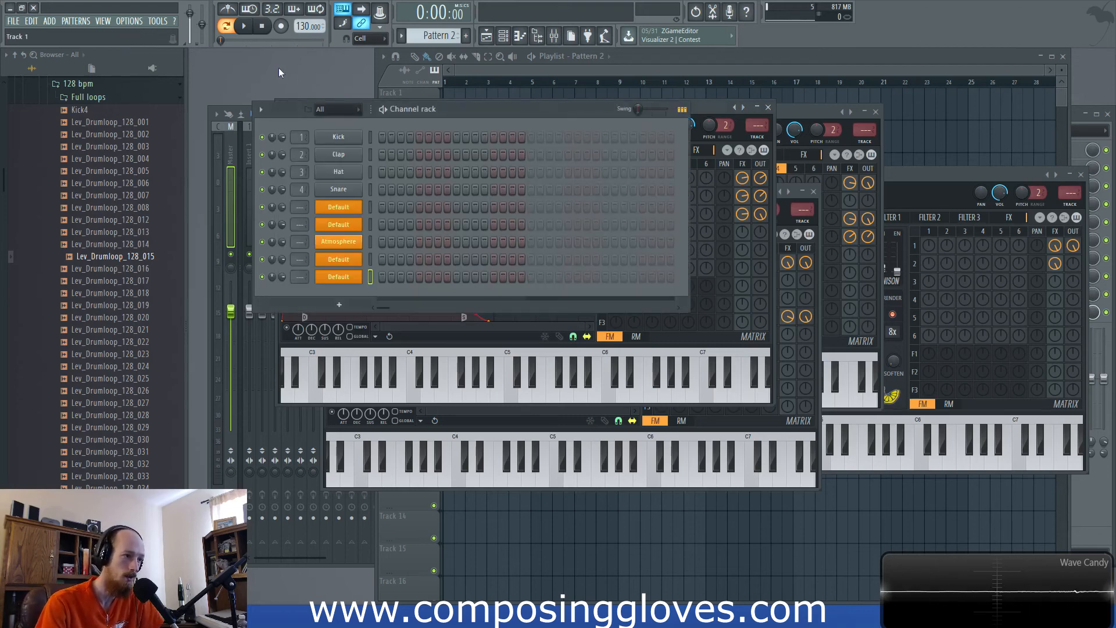
{"action": "left_click", "coordinate": [339, 305]}
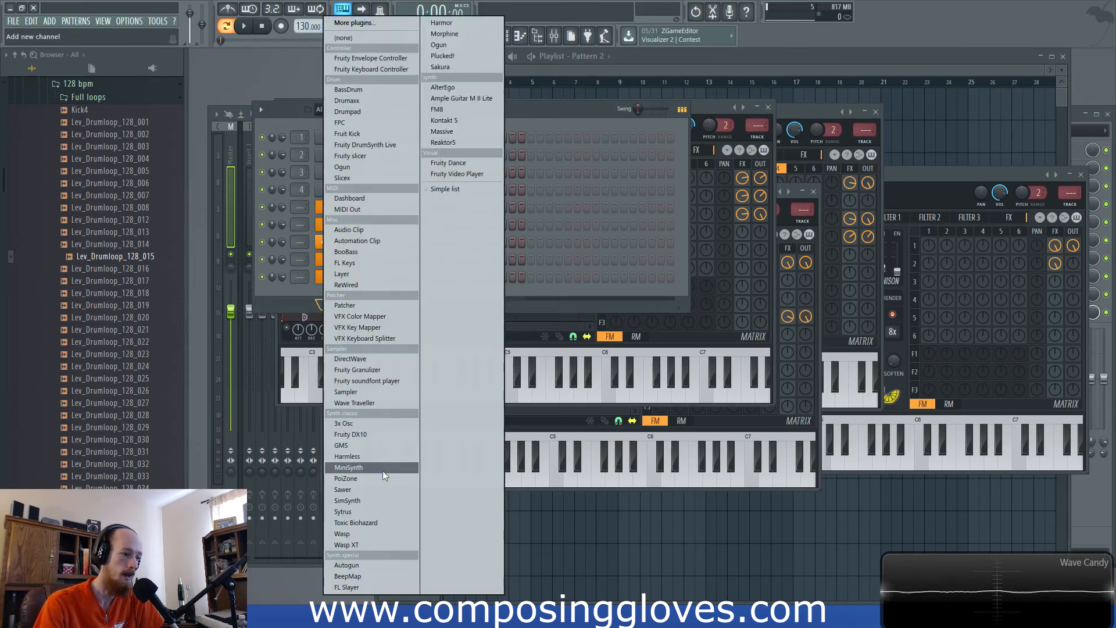
{"action": "left_click", "coordinate": [347, 426]}
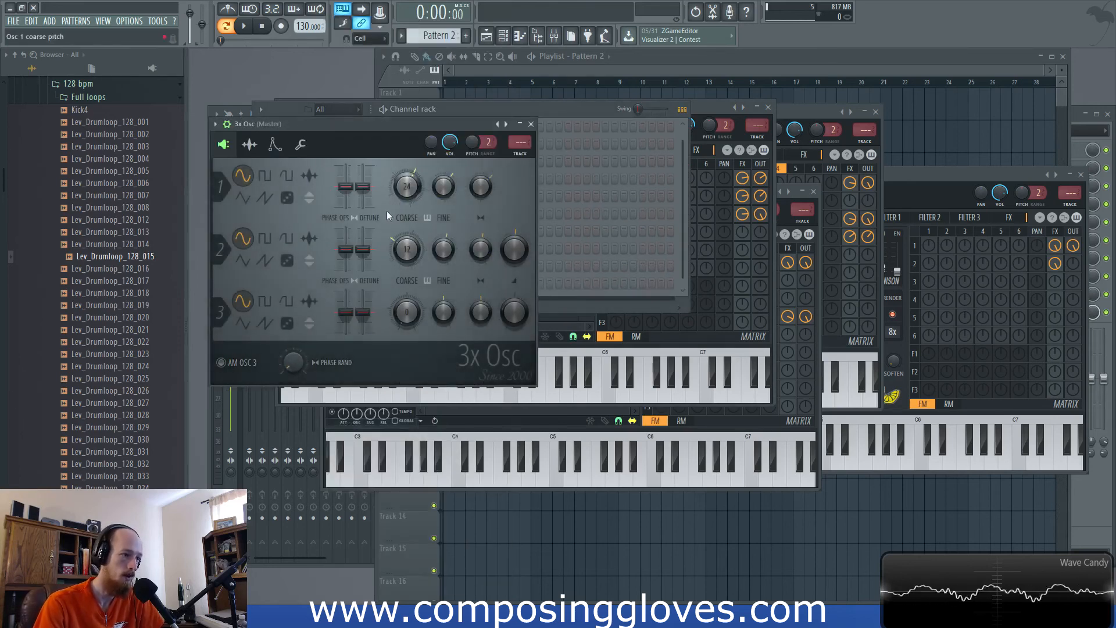
Step: Close the 3x Osc window, bring the newest Sytrus patch back to the front and reposition its window
{"action": "left_click", "coordinate": [531, 124]}
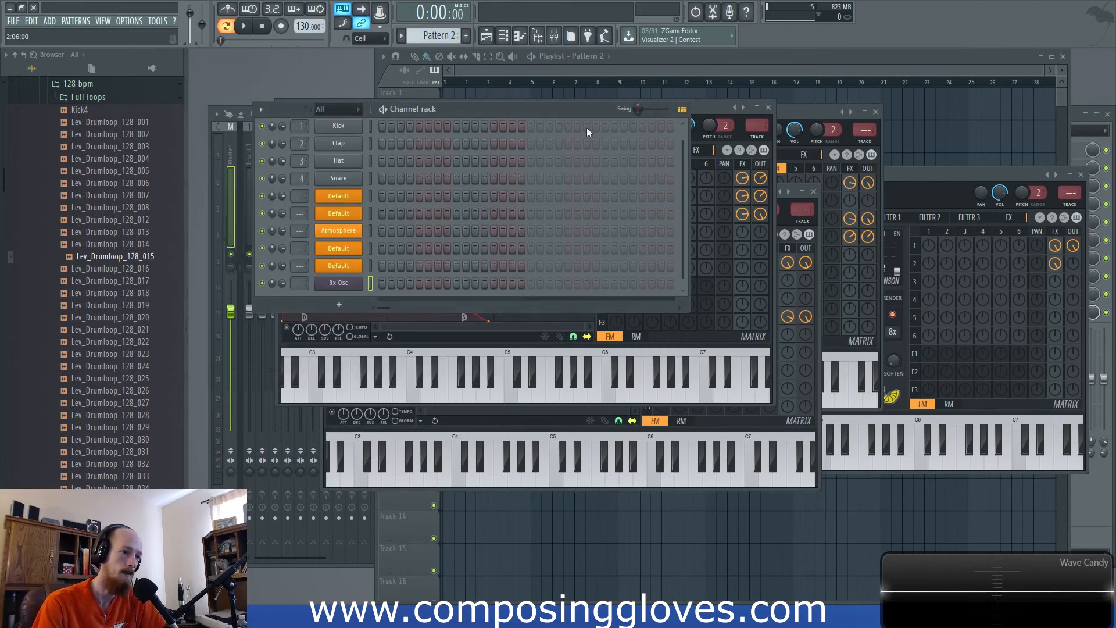
{"action": "left_click", "coordinate": [699, 104]}
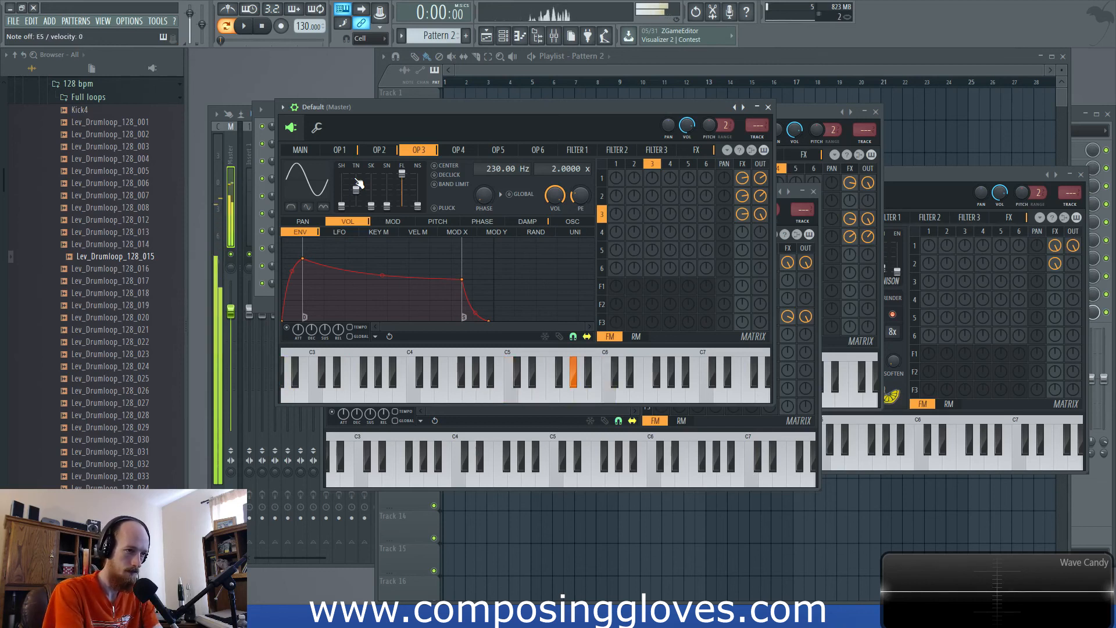
{"action": "left_click_drag", "start_coordinate": [417, 110], "coordinate": [452, 94]}
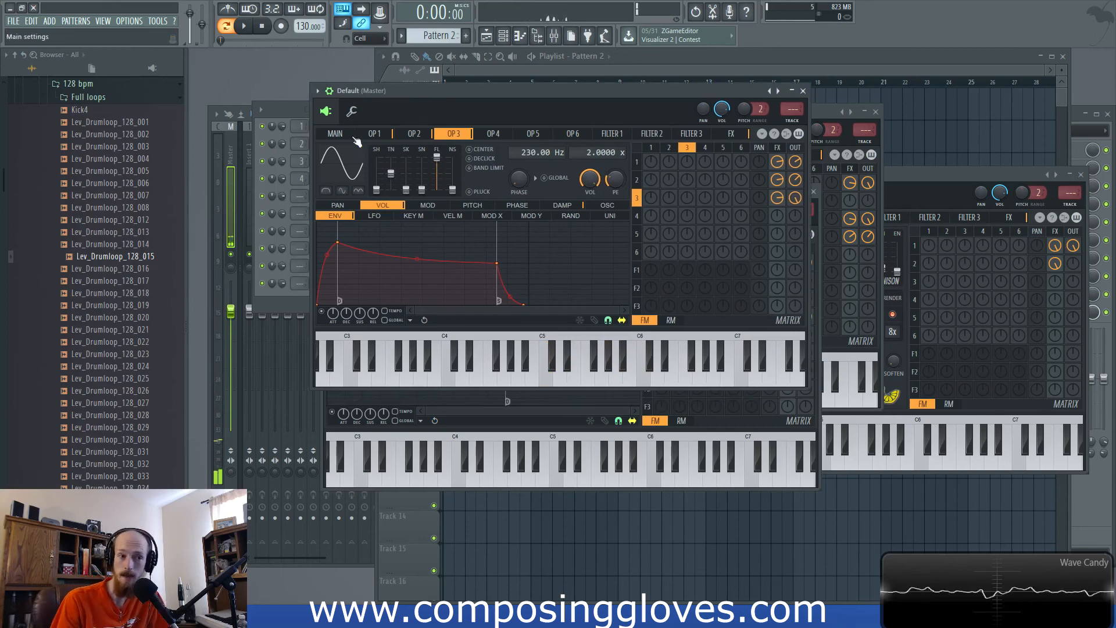